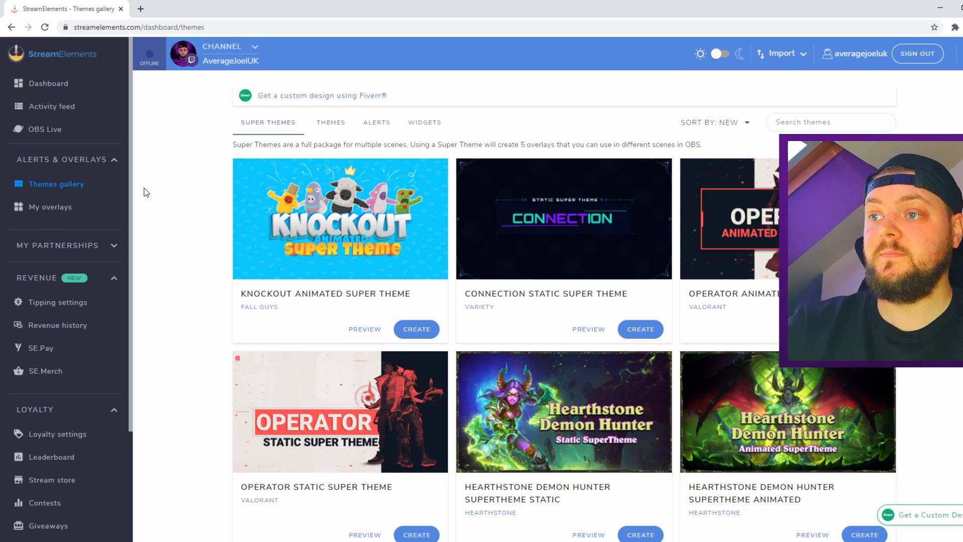
Preview the New Chapter Static Super Theme and look through each of its scenes, ending with the Stream Ending scene.
scroll(572, 416, "down", 7)
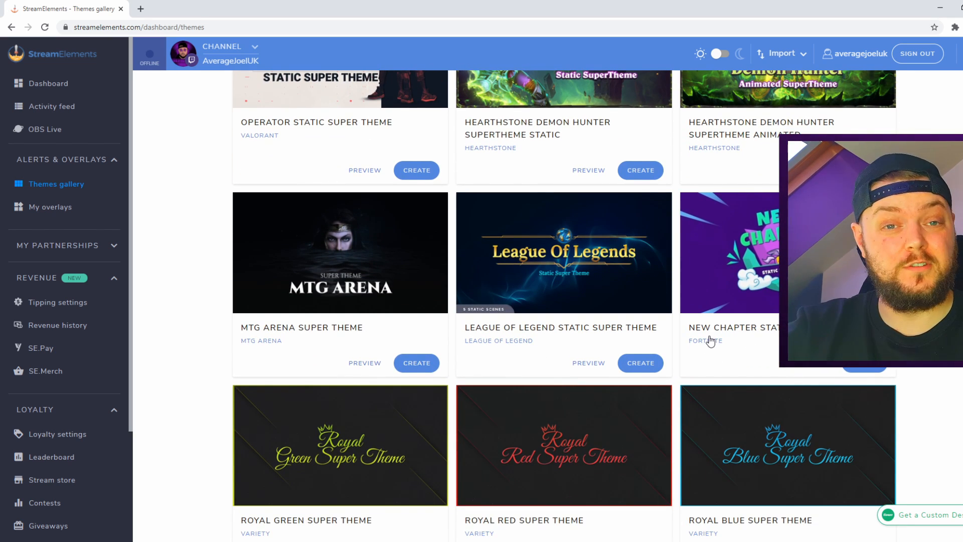
left_click(815, 368)
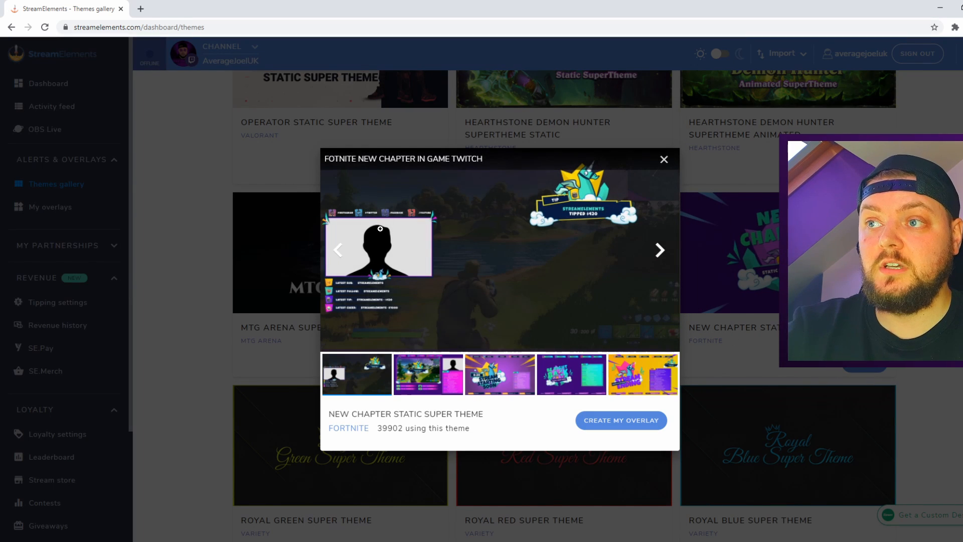
left_click(440, 379)
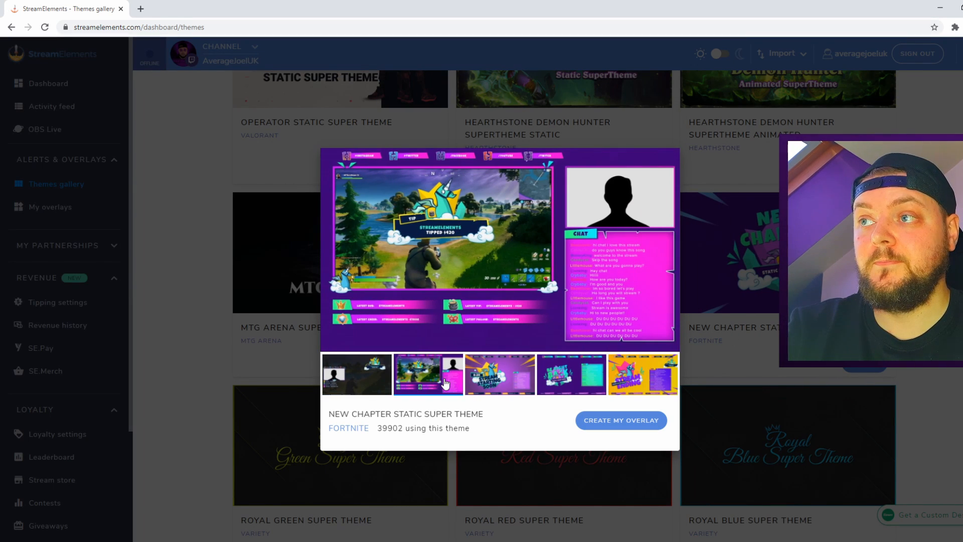
left_click(504, 396)
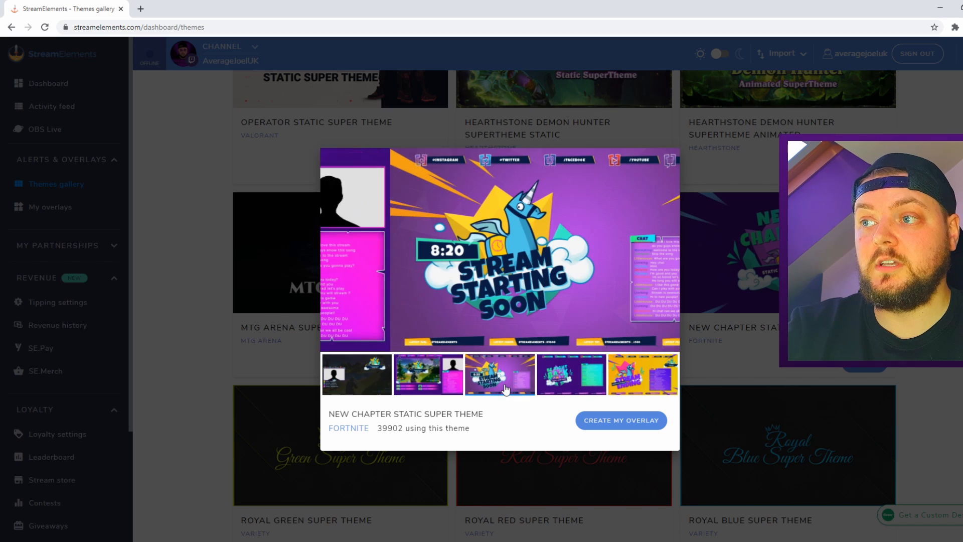
left_click(566, 378)
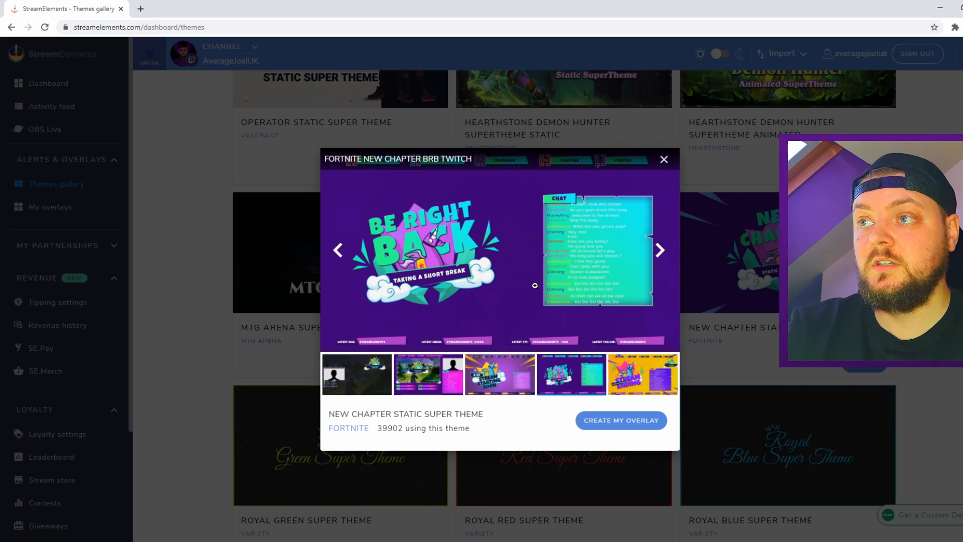
left_click(624, 382)
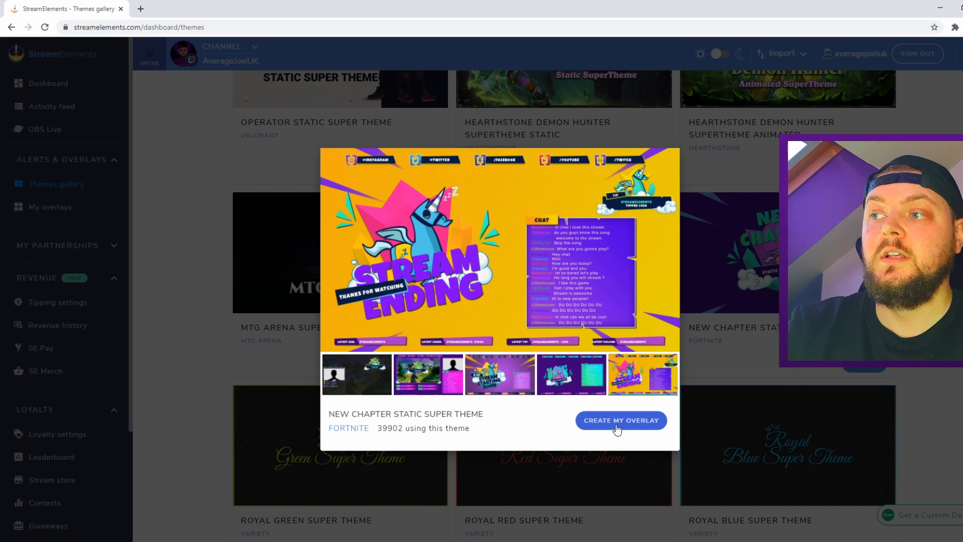
Create an overlay set from the New Chapter Static Super Theme with the name NEW OVERLAY.
left_click(618, 422)
left_click(476, 406)
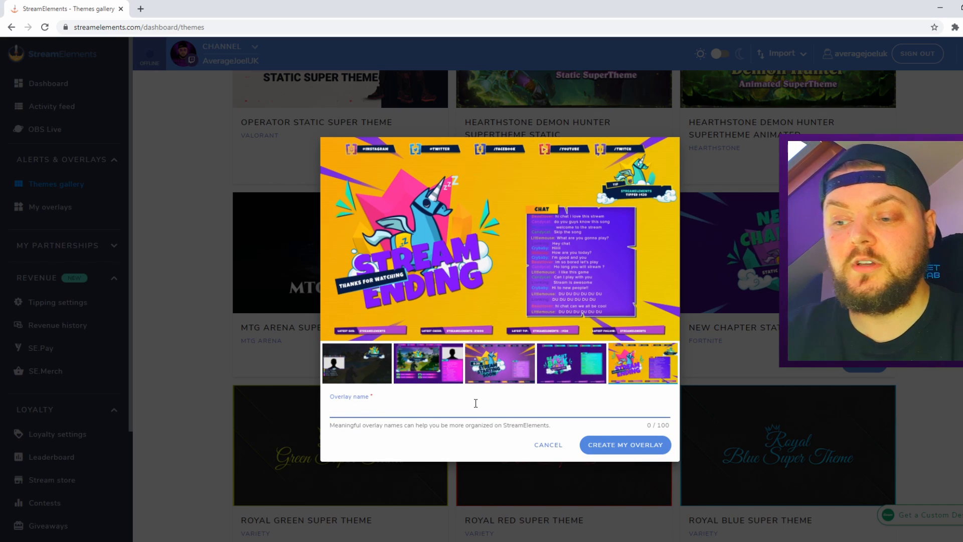
type("NEW")
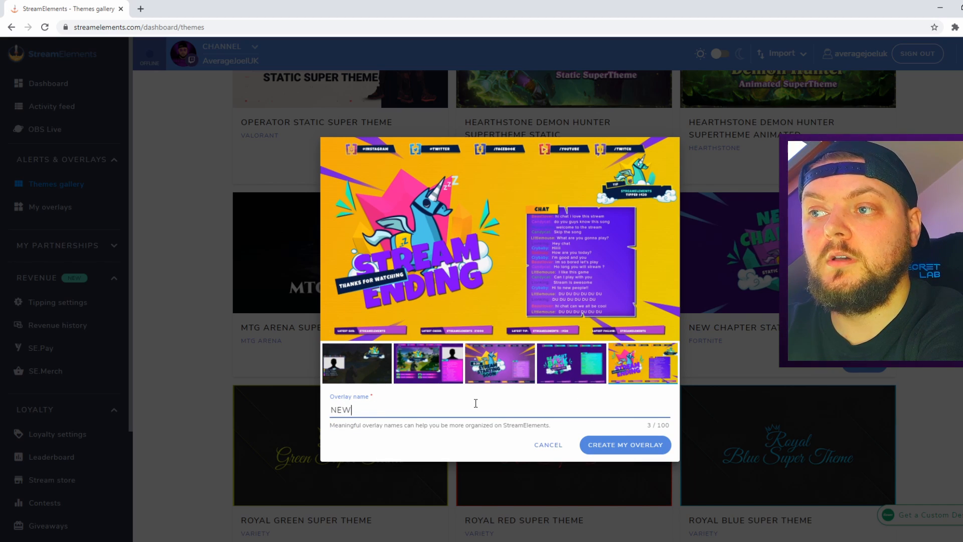
type(" OVERLAY")
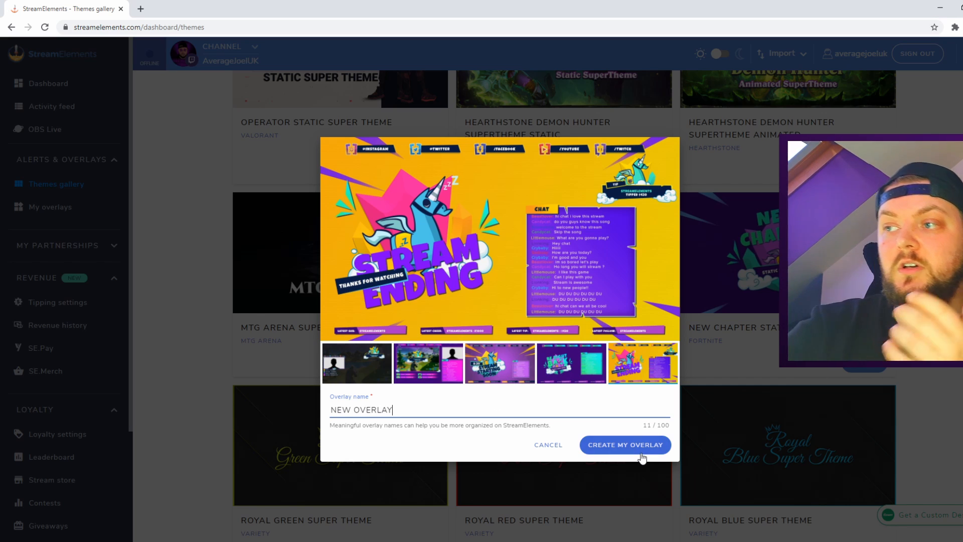
left_click(597, 445)
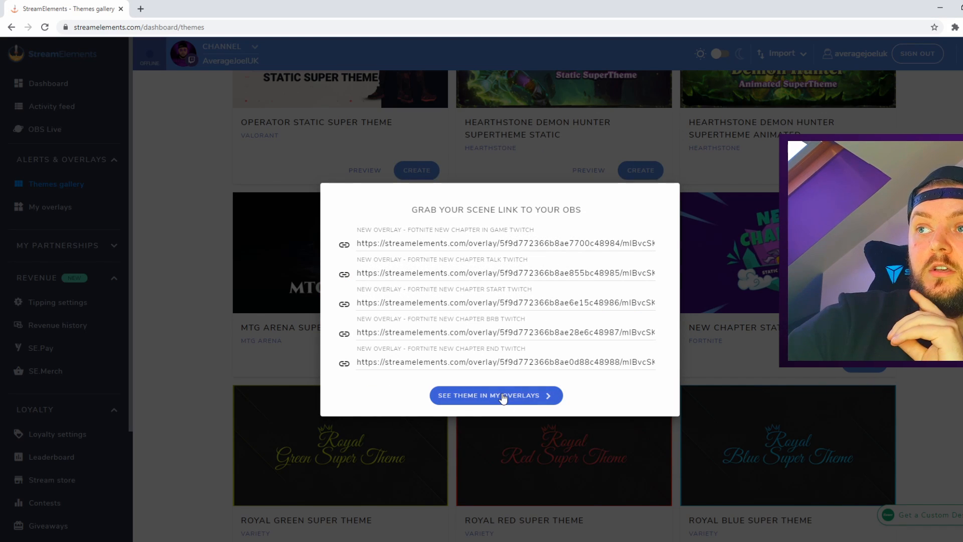
Go to the saved overlays and open the New Chapter In Game Twitch overlay from the new theme set for editing.
left_click(504, 396)
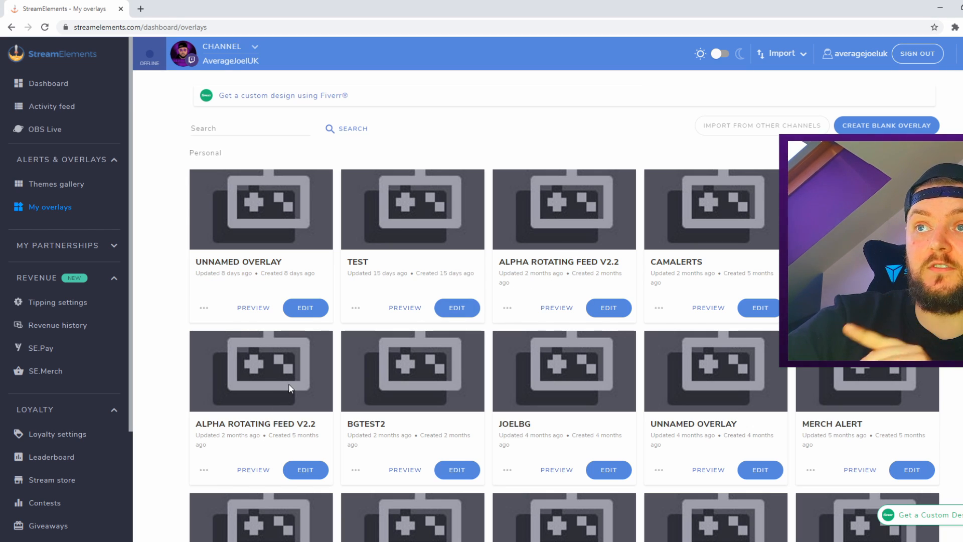
scroll(357, 321, "down", 1)
scroll(356, 321, "down", 4)
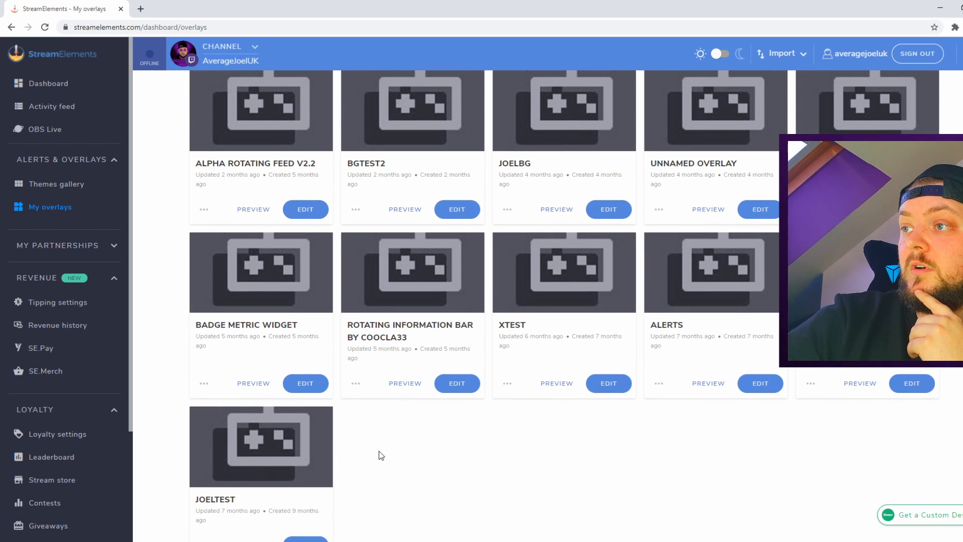
scroll(379, 451, "up", 5)
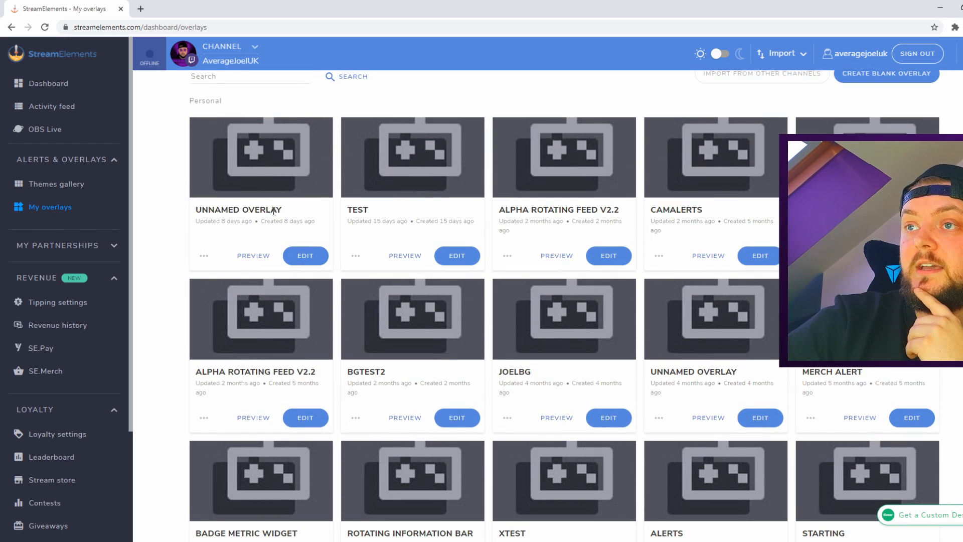
scroll(316, 311, "up", 1)
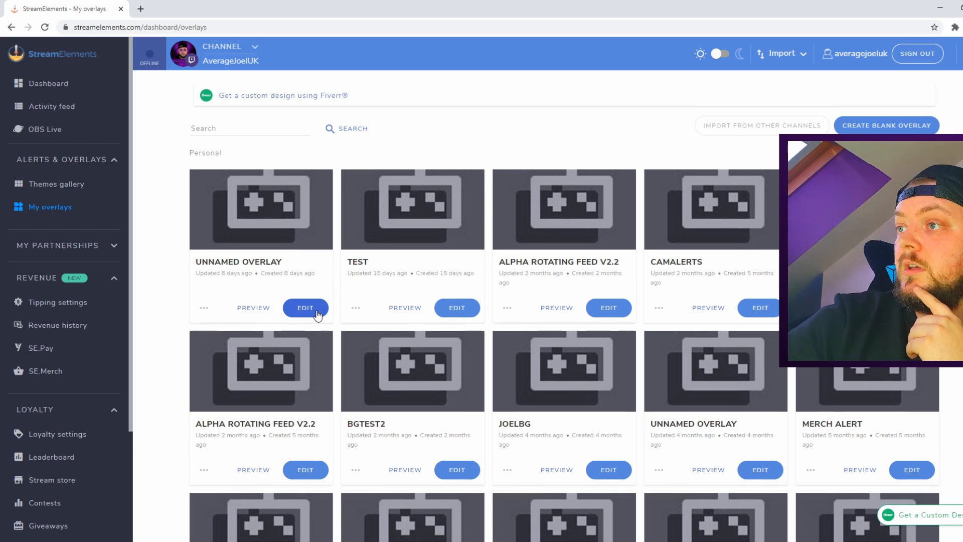
scroll(323, 317, "down", 4)
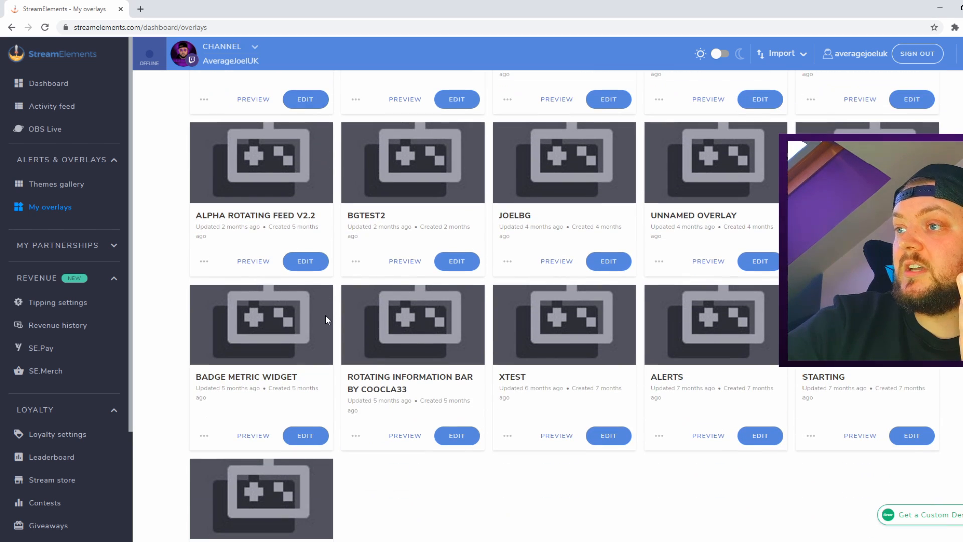
scroll(326, 320, "down", 1)
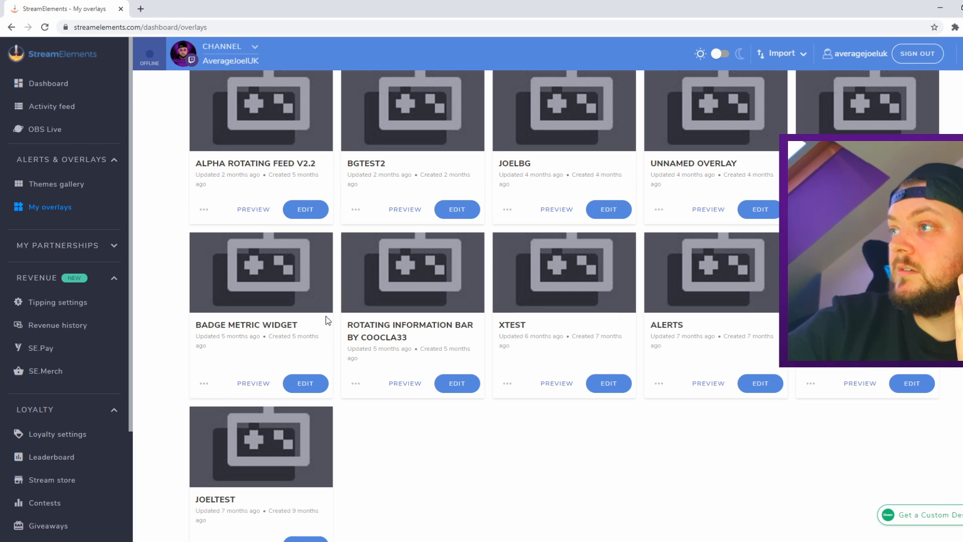
scroll(328, 320, "down", 7)
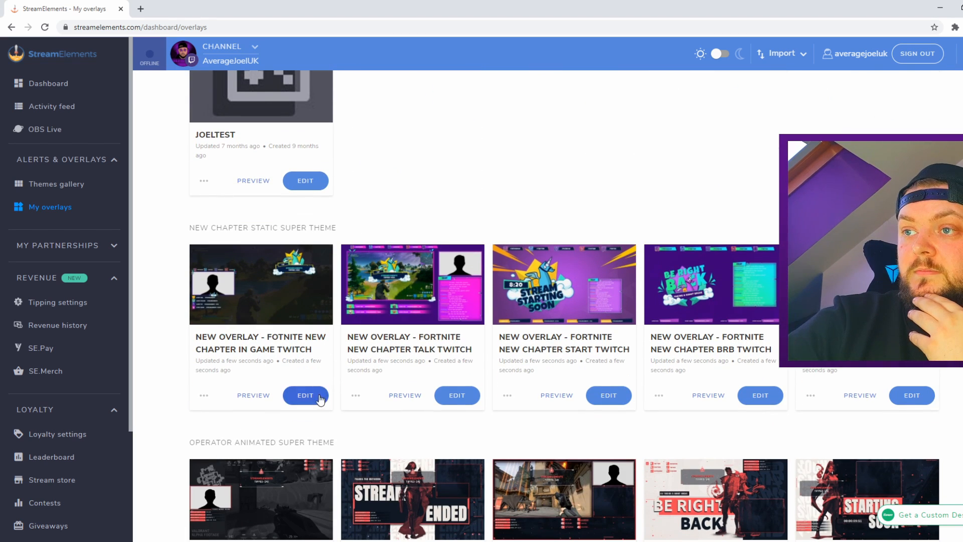
scroll(335, 329, "down", 2)
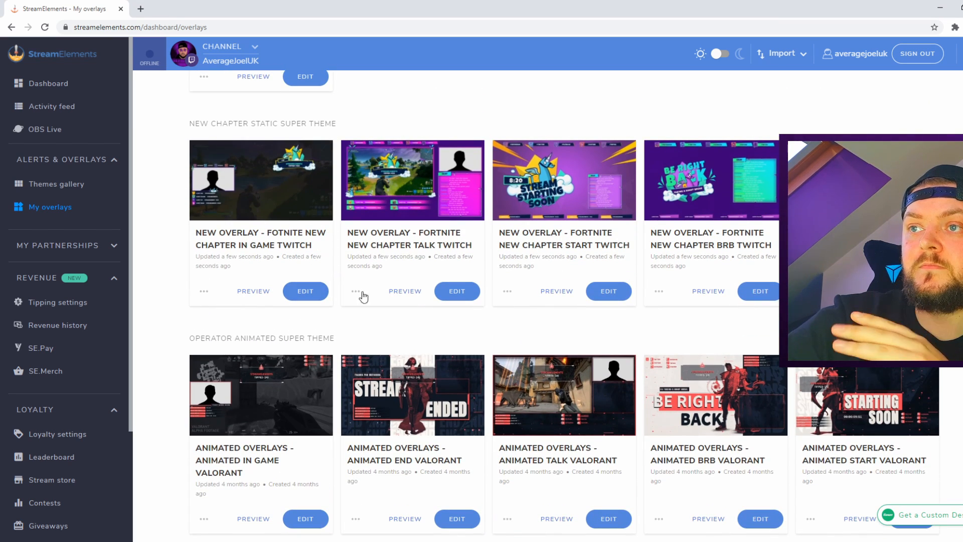
left_click(310, 292)
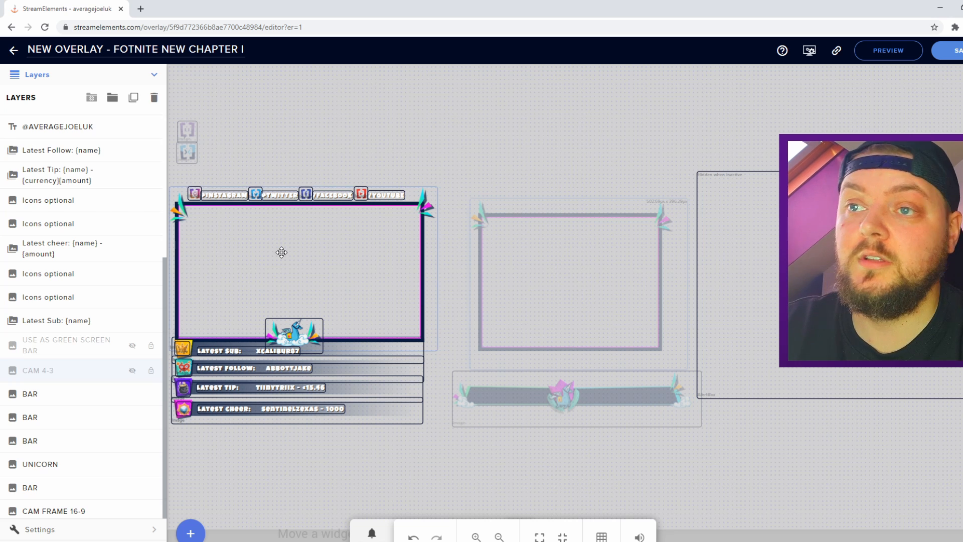
Move the CAM 4-3 frame onto the 16:9 camera frame and toggle the camera frames and green screen bar to compare them.
left_click_drag(570, 258, 287, 255)
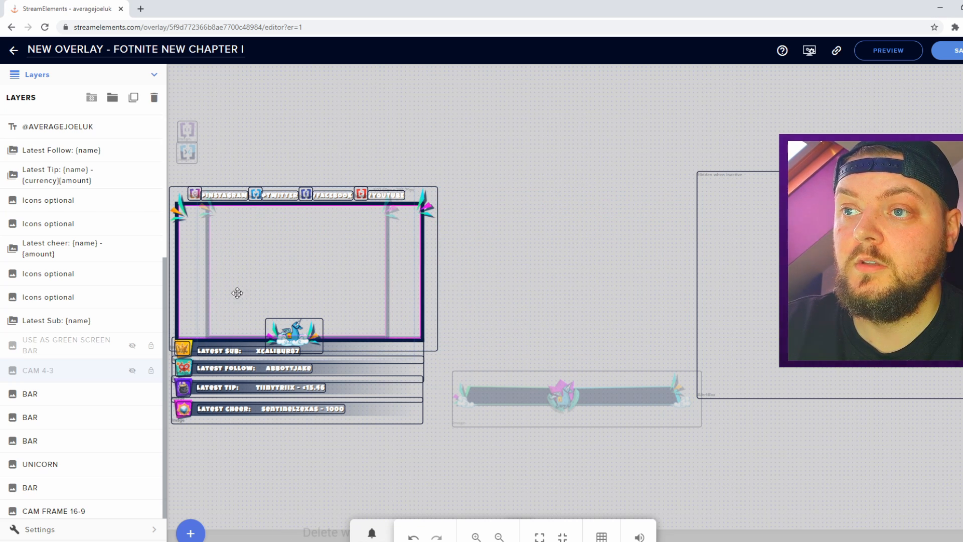
left_click(132, 371)
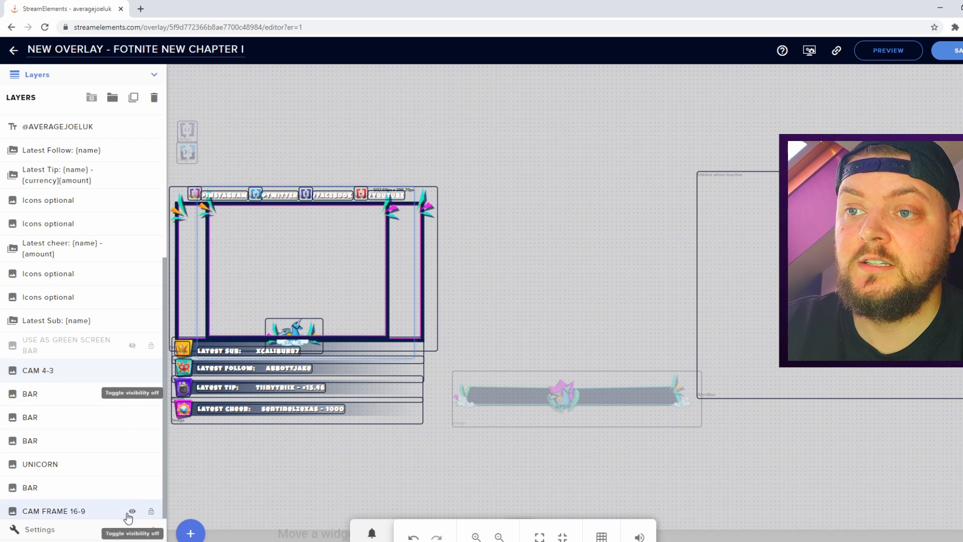
left_click(132, 511)
left_click(132, 512)
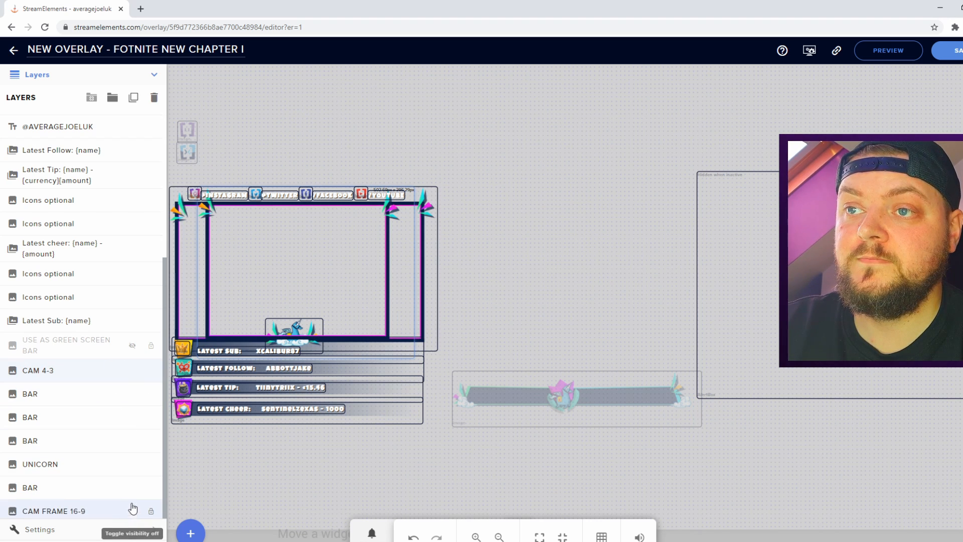
left_click(132, 371)
left_click(133, 346)
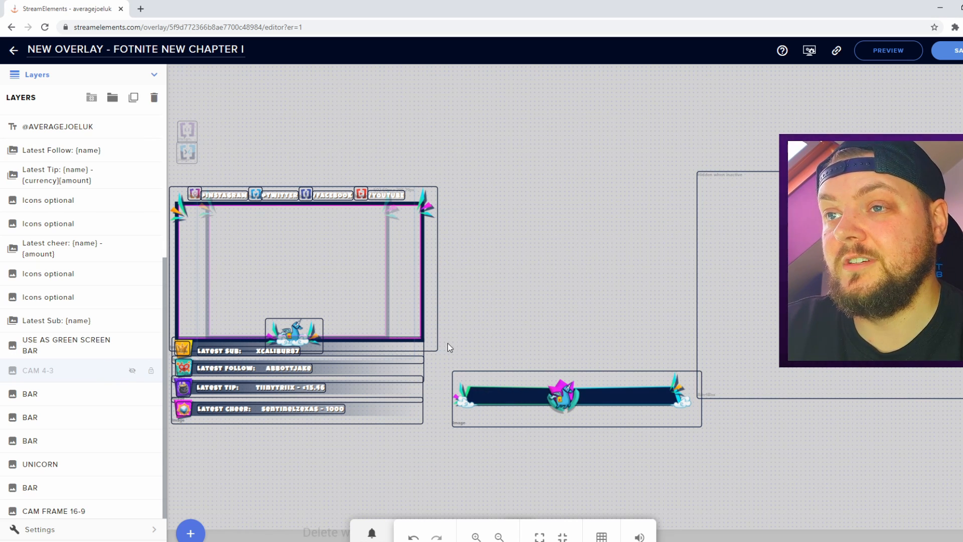
left_click(132, 346)
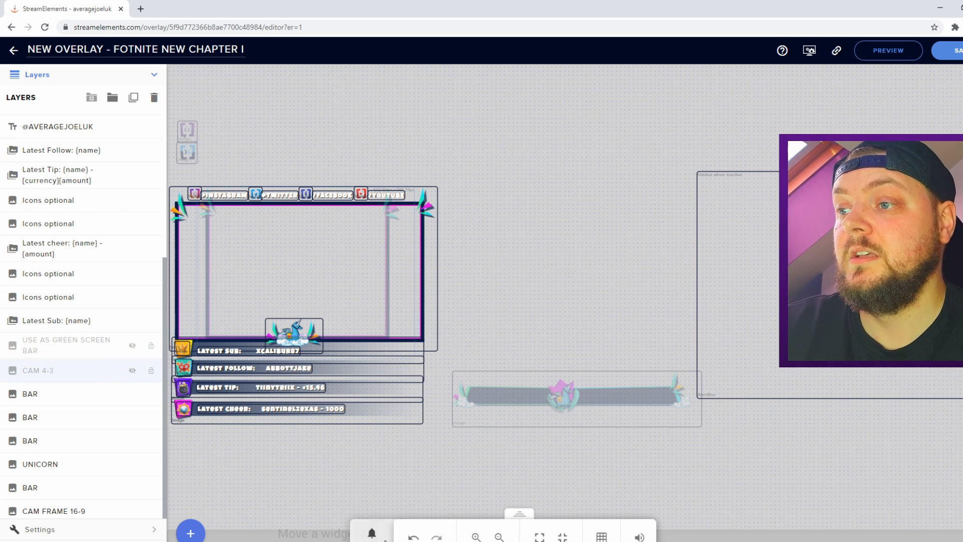
Emulate a follower event and move the alert box to the open area beside the camera frame.
left_click(372, 534)
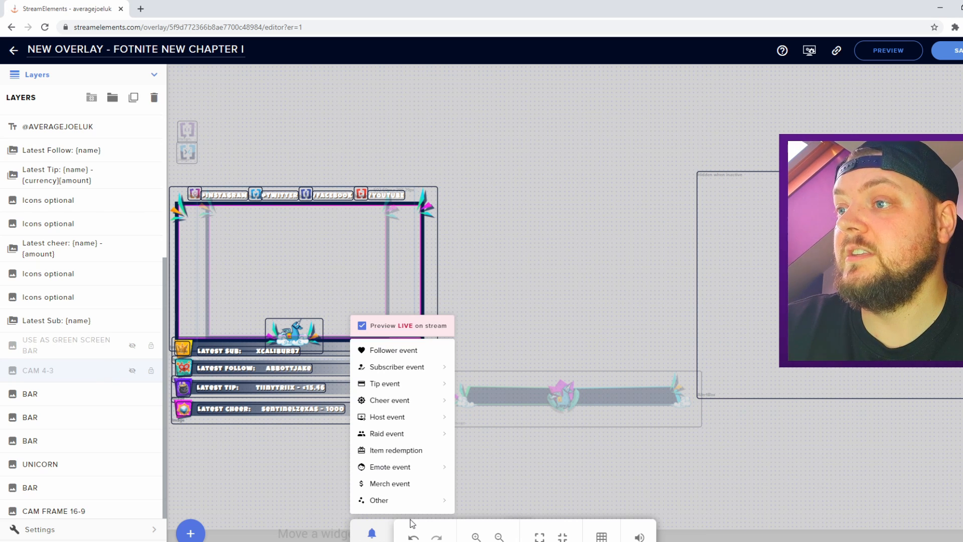
left_click(401, 354)
mouse_move(397, 367)
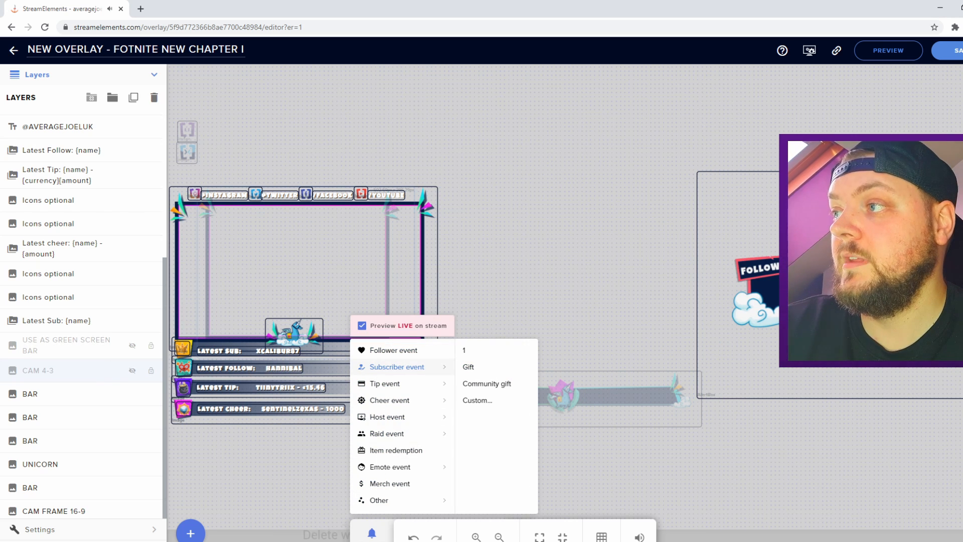
left_click_drag(861, 280, 572, 178)
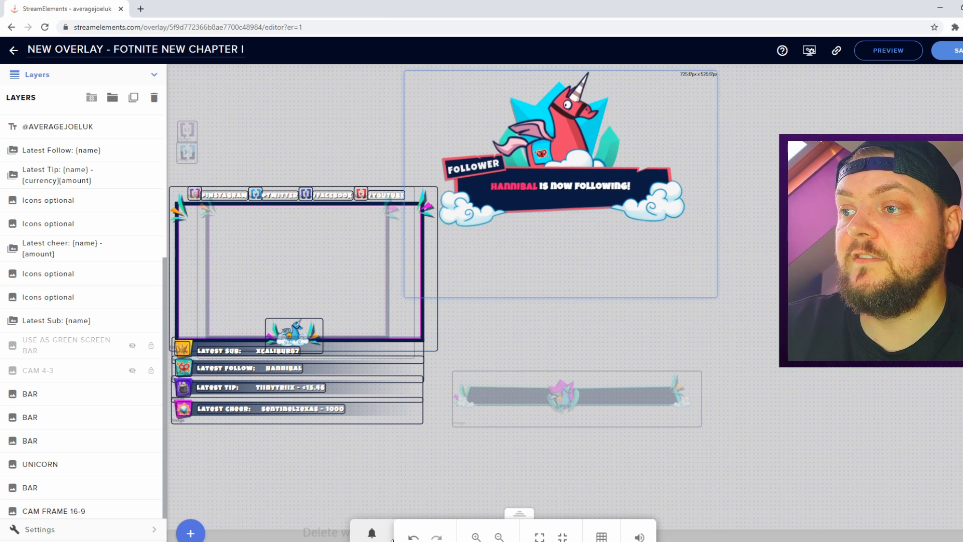
Emulate a subscriber event to test the repositioned alert, and deselect the alert box.
left_click(371, 534)
mouse_move(424, 374)
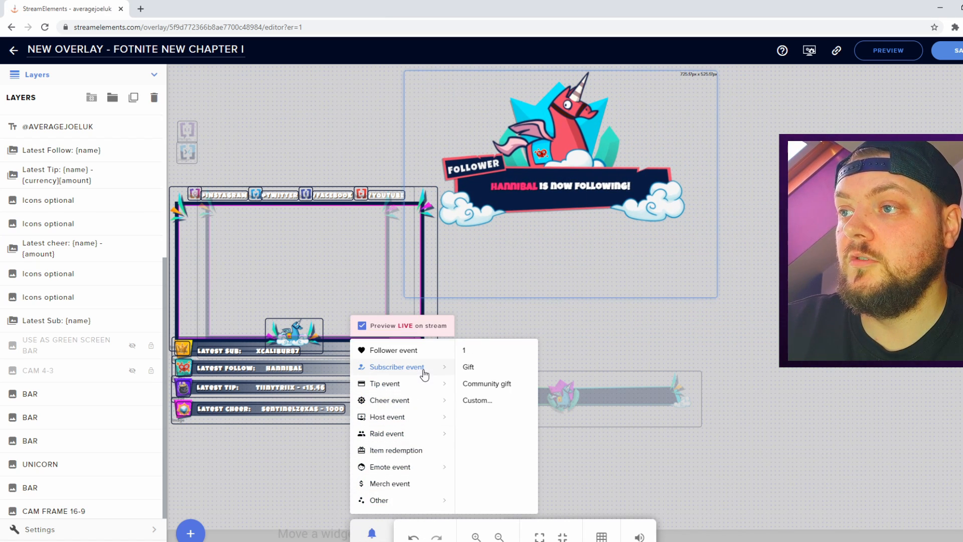
left_click(485, 357)
left_click(813, 429)
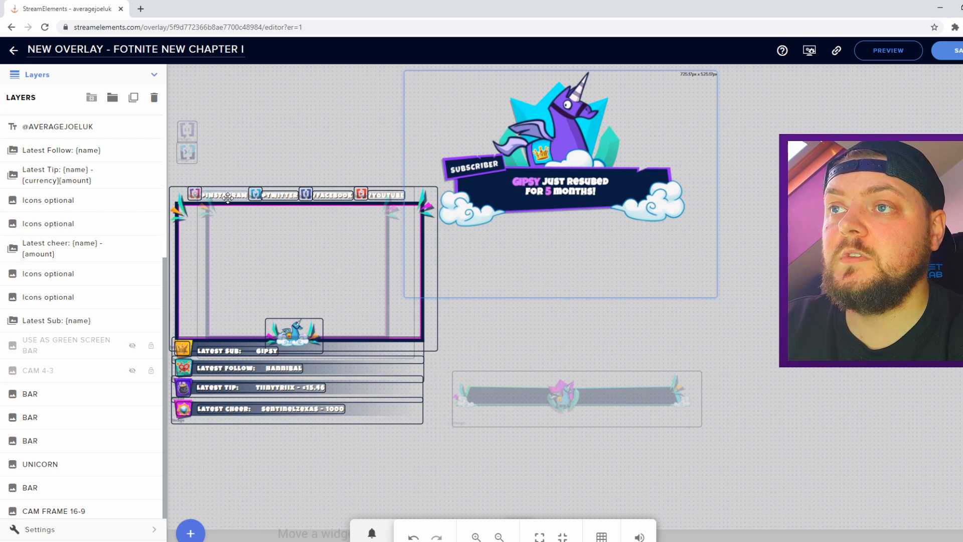
Select the social handle text layer and review its text, advanced, and position, size and style settings.
left_click(50, 126)
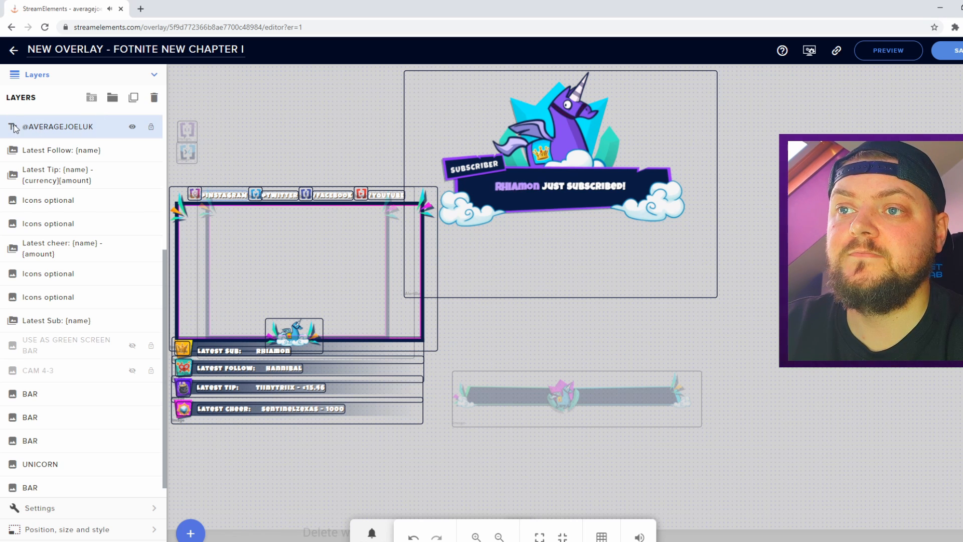
scroll(92, 447, "down", 1)
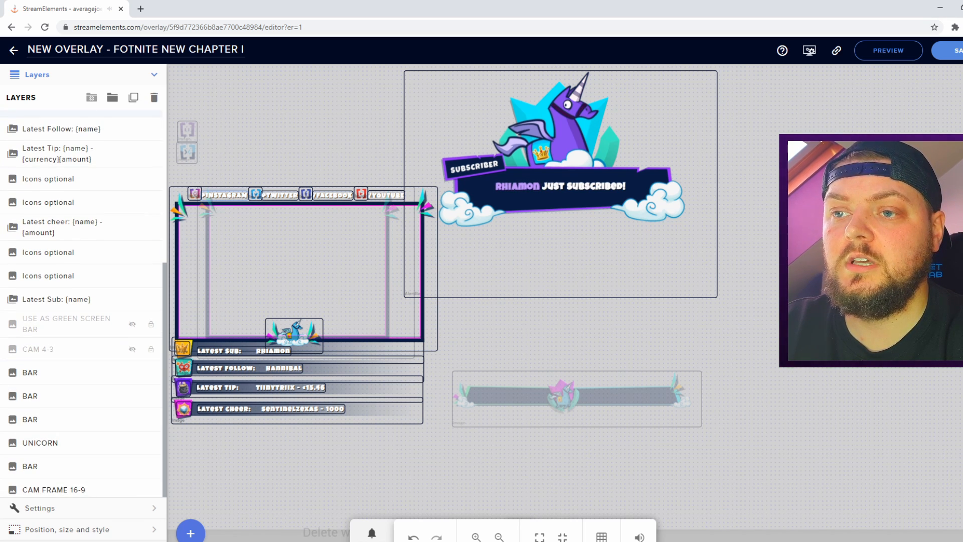
left_click(50, 539)
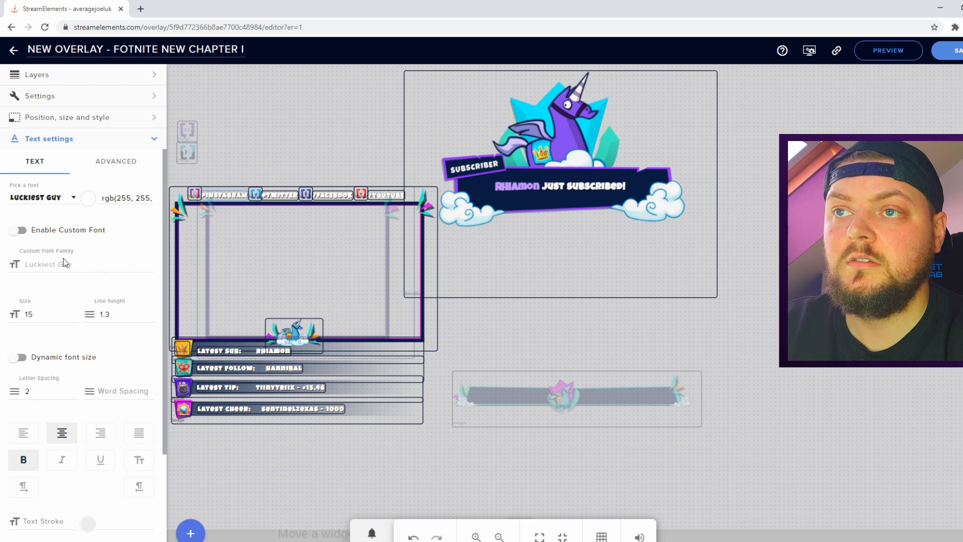
scroll(63, 258, "down", 3)
scroll(74, 273, "up", 3)
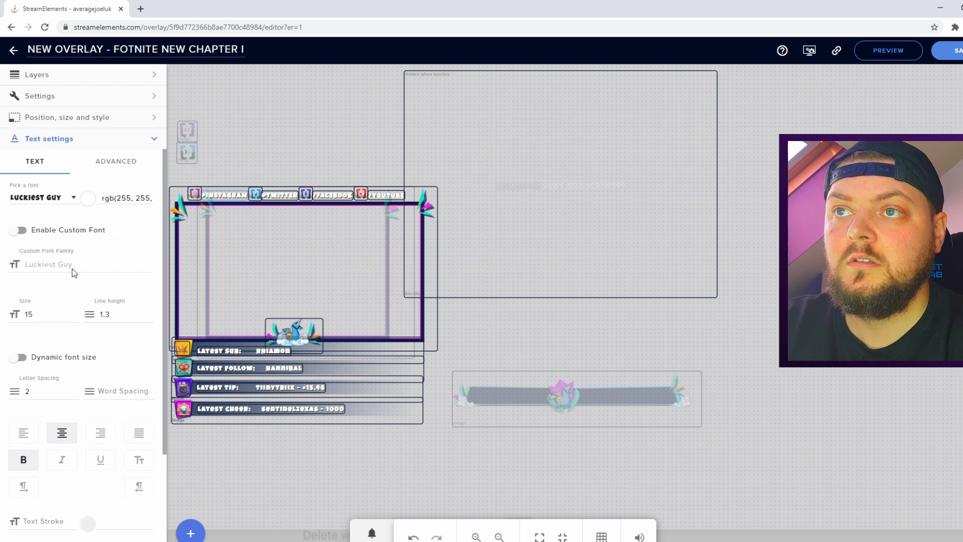
left_click(123, 171)
left_click(58, 161)
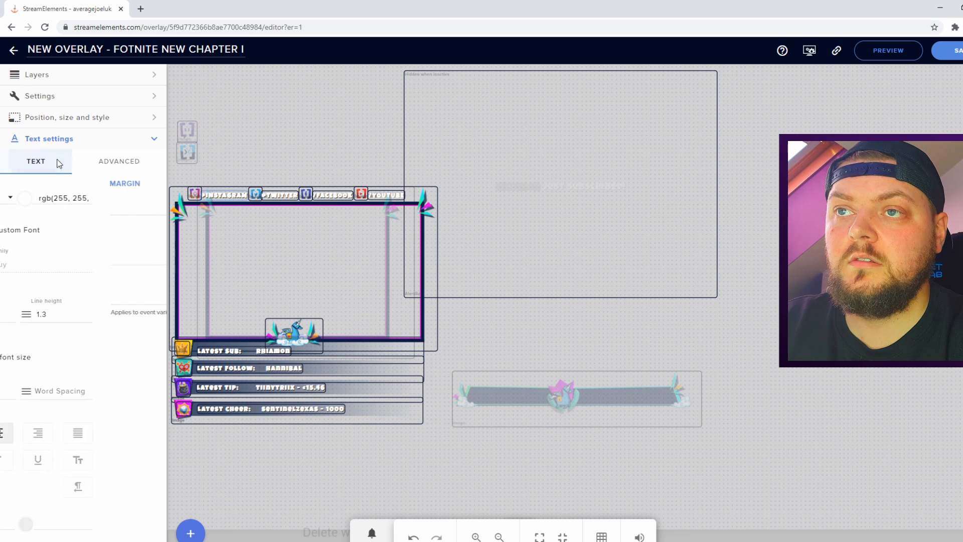
left_click(74, 117)
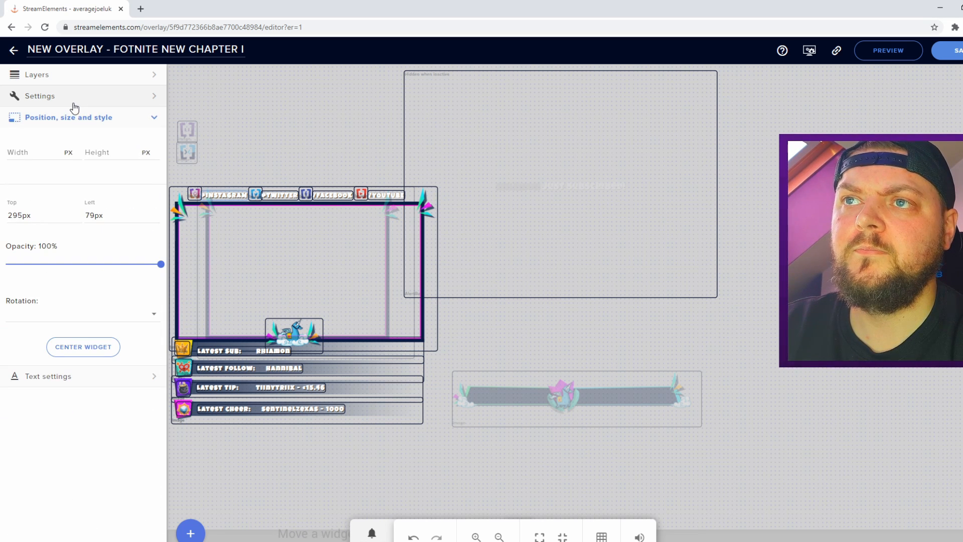
Replace the Instagram placeholder text with the channel's own handle and shift the Instagram icon slightly left of it.
left_click(73, 101)
left_click_drag(70, 132, 55, 132)
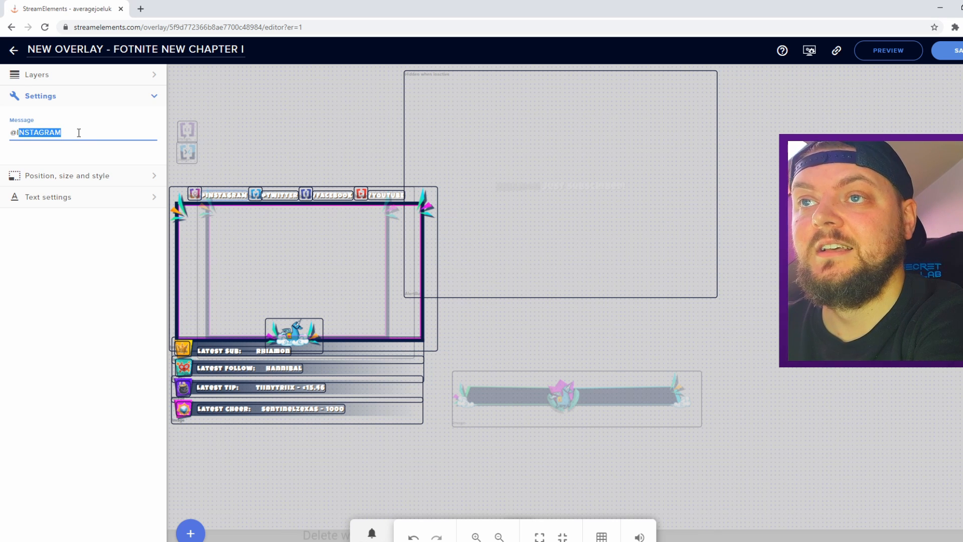
type("Aver")
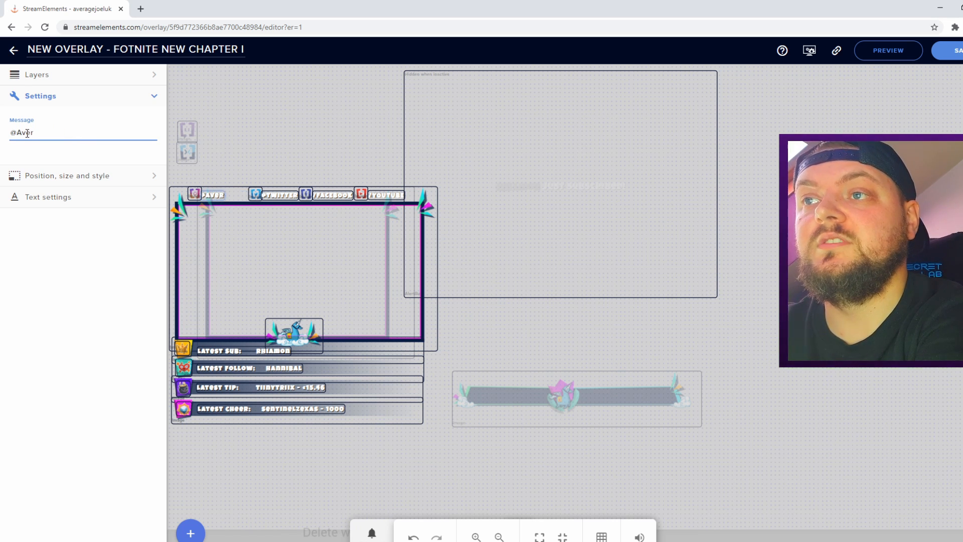
key("BackSpace")
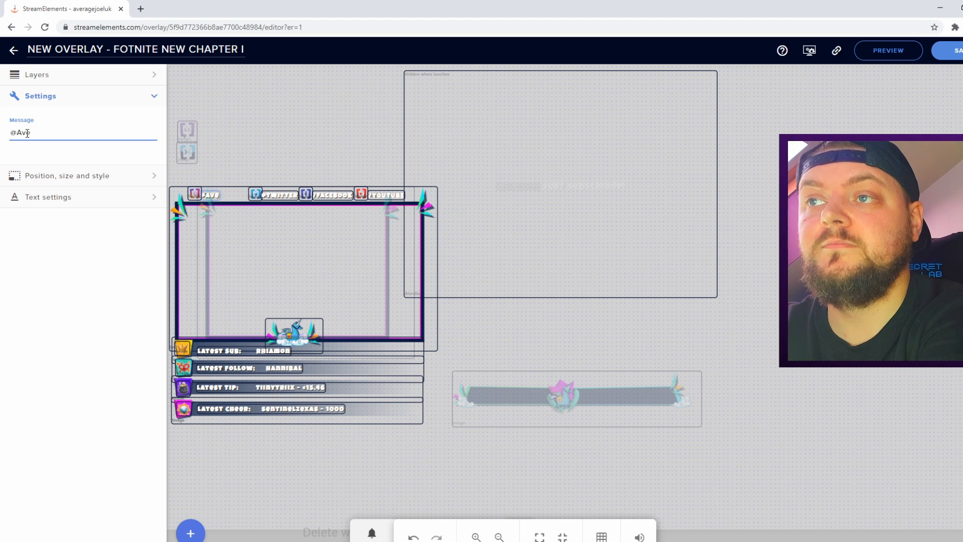
type("ragejoeluk")
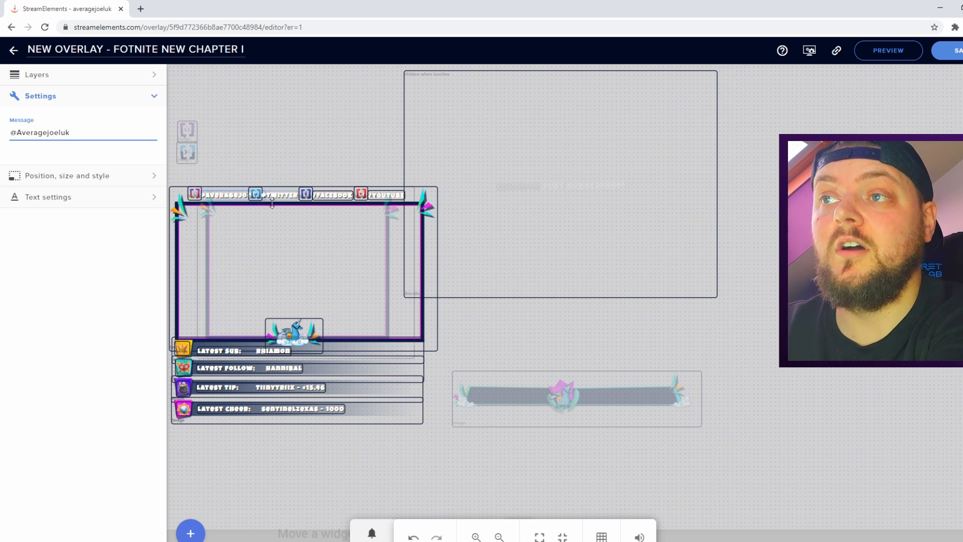
left_click(210, 178)
left_click(196, 191)
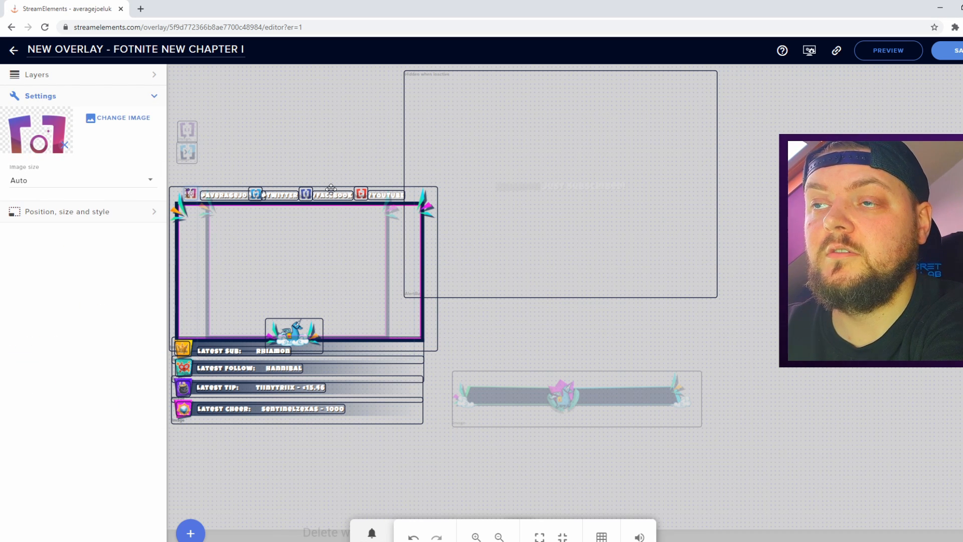
Set the Instagram handle text's font size to 10, deselect it, and save the overlay.
left_click(225, 195)
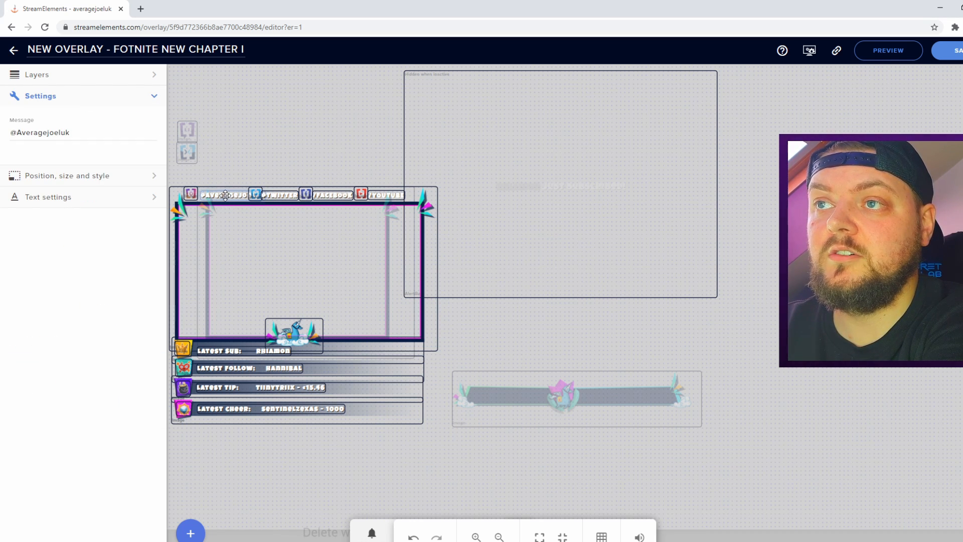
left_click(107, 181)
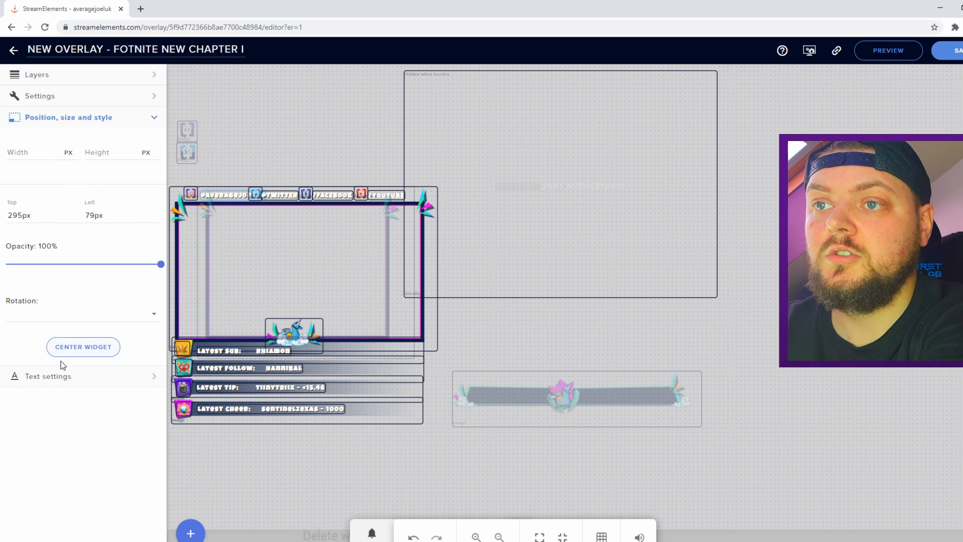
left_click(57, 386)
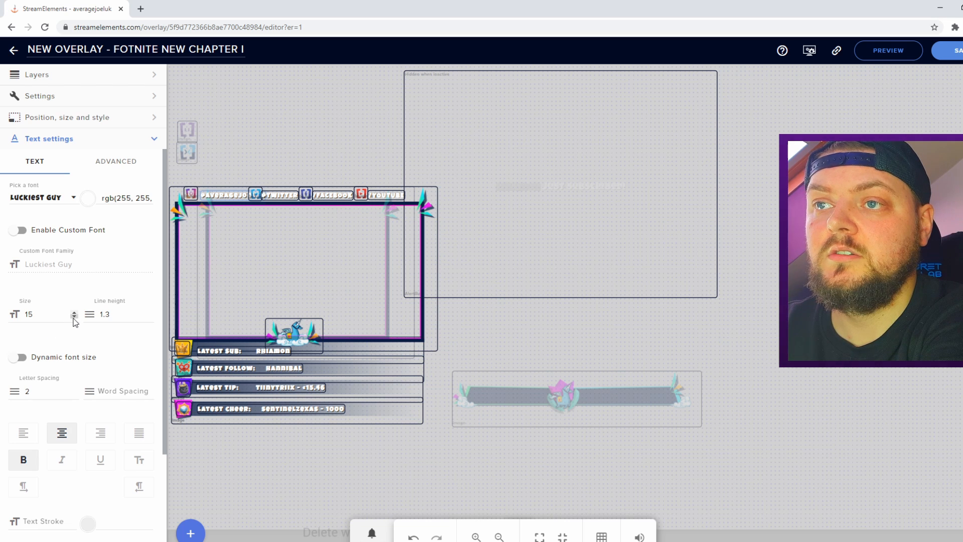
left_click(74, 318)
left_click(74, 318)
left_click(73, 317)
left_click(74, 318)
left_click(73, 318)
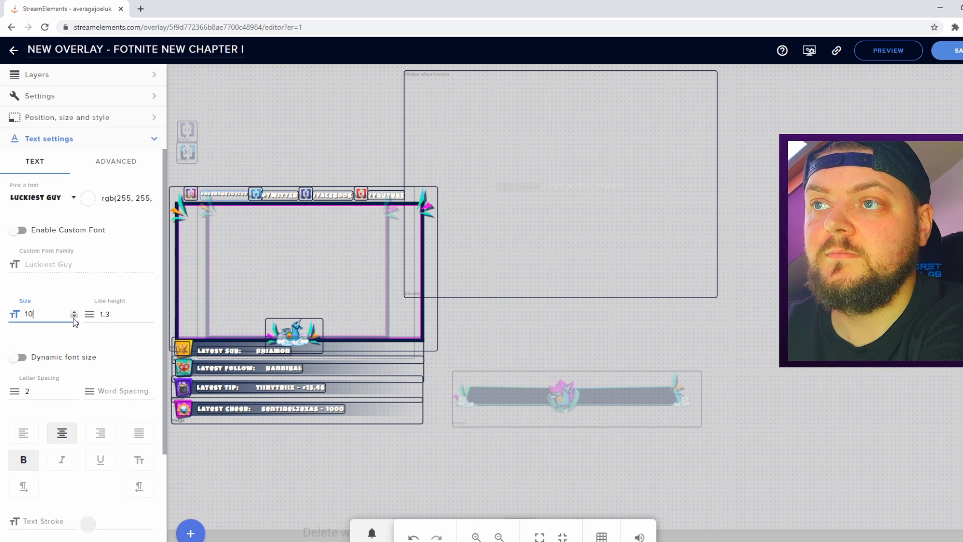
left_click(602, 319)
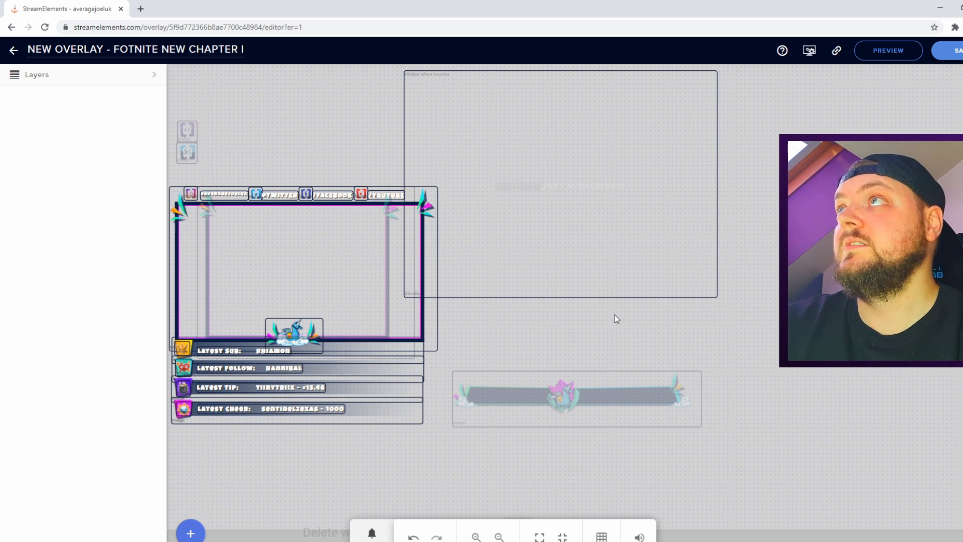
left_click(958, 56)
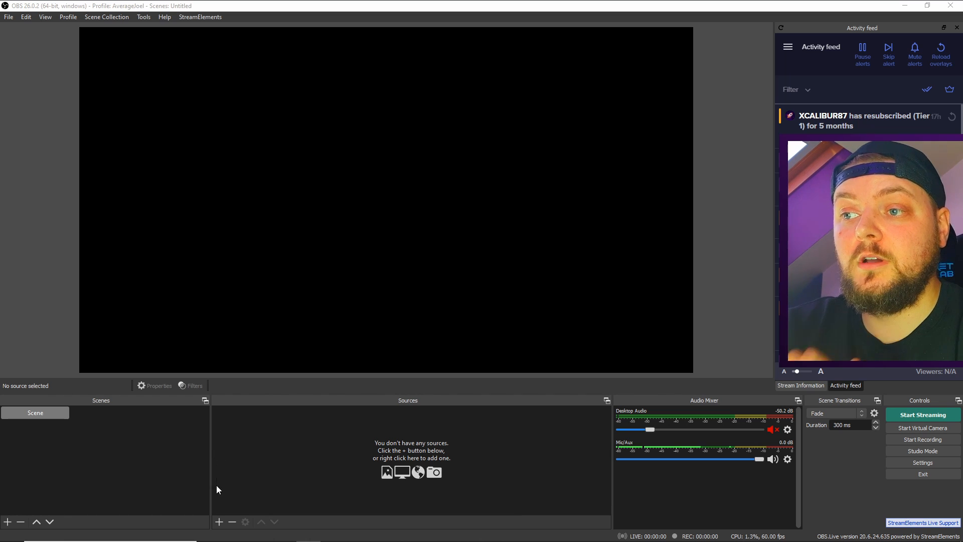
Switch to OBS and add a new browser source named Overlay to the scene.
left_click(218, 522)
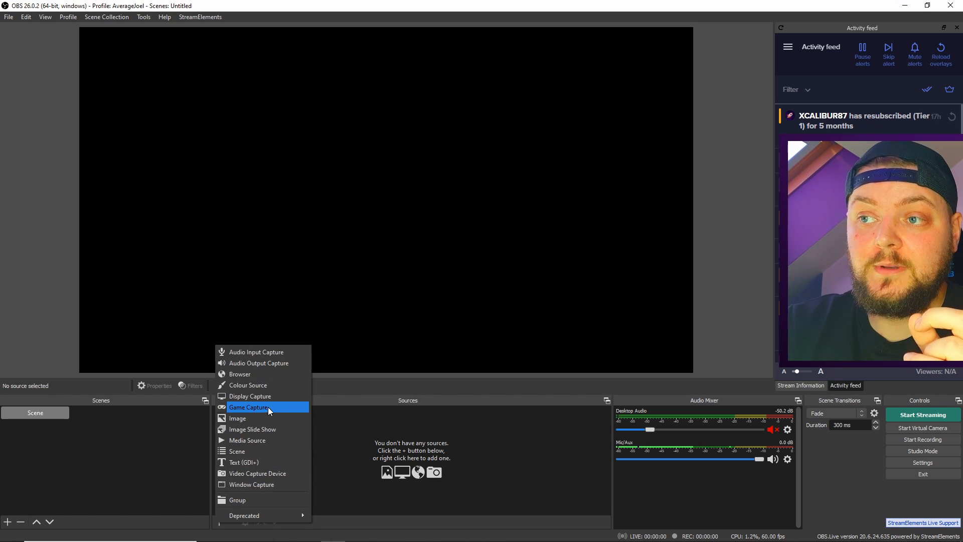
left_click(270, 373)
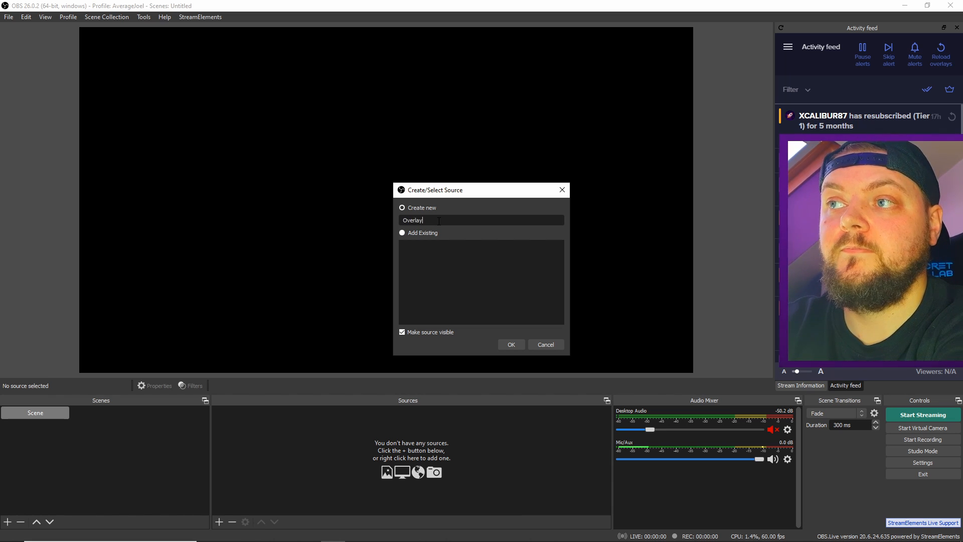
key("Return")
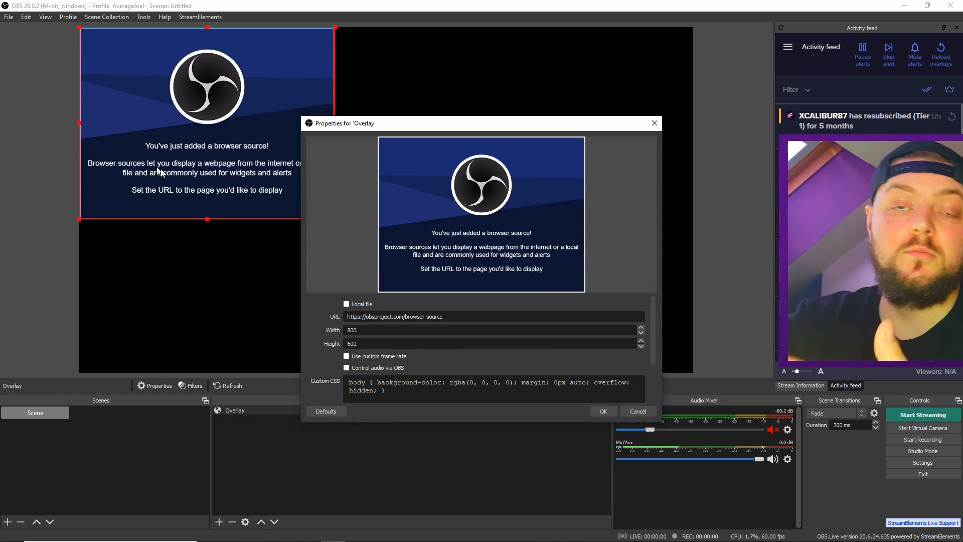
Paste the private StreamElements overlay URL into the browser source and set its size to 1920 by 1080.
right_click(460, 316)
left_click(503, 372)
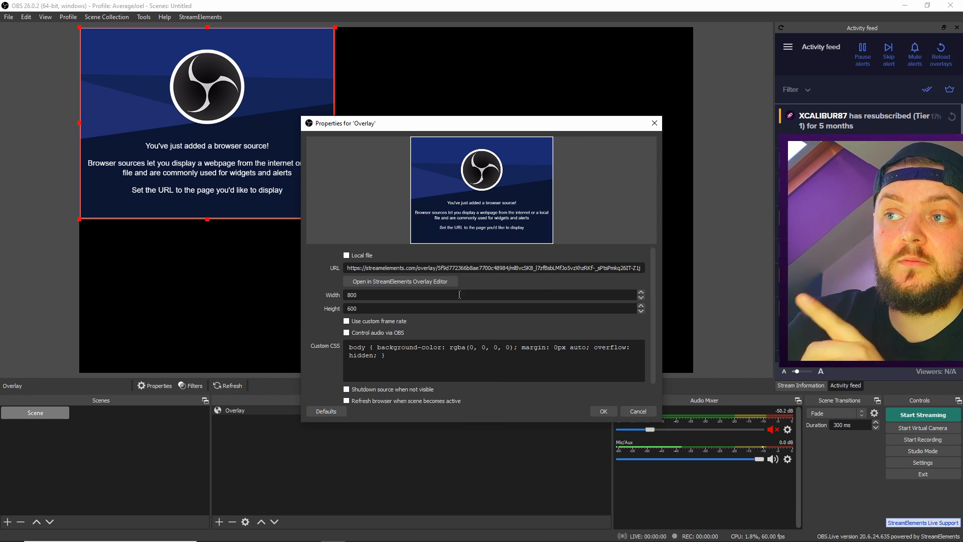
type("1920")
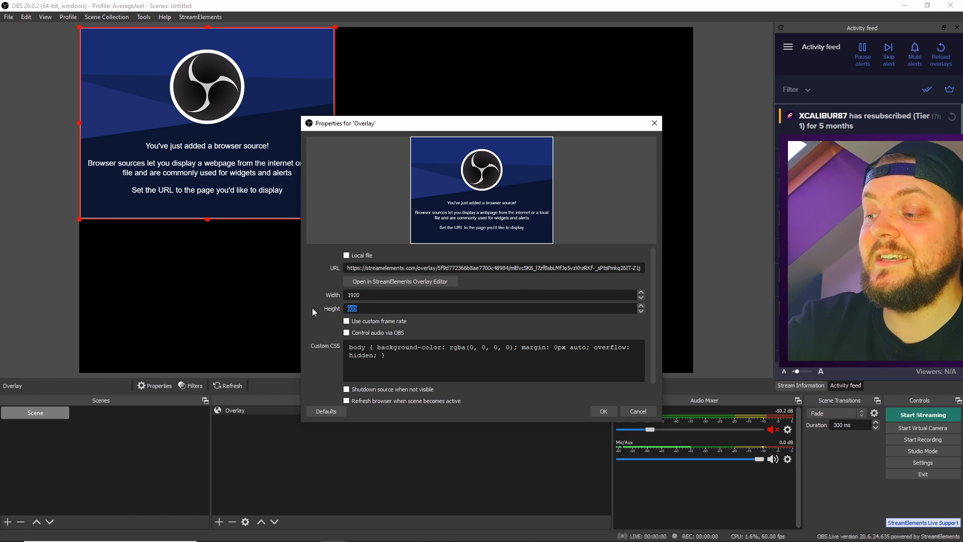
type("1080")
key("Return")
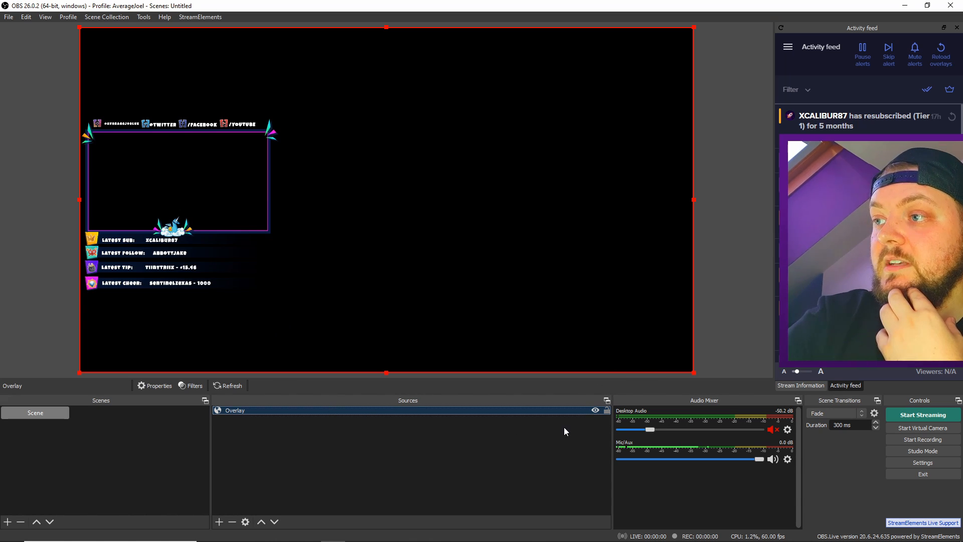
Add a video capture device source named c920 that uses the HD Pro Webcam C920.
left_click(219, 521)
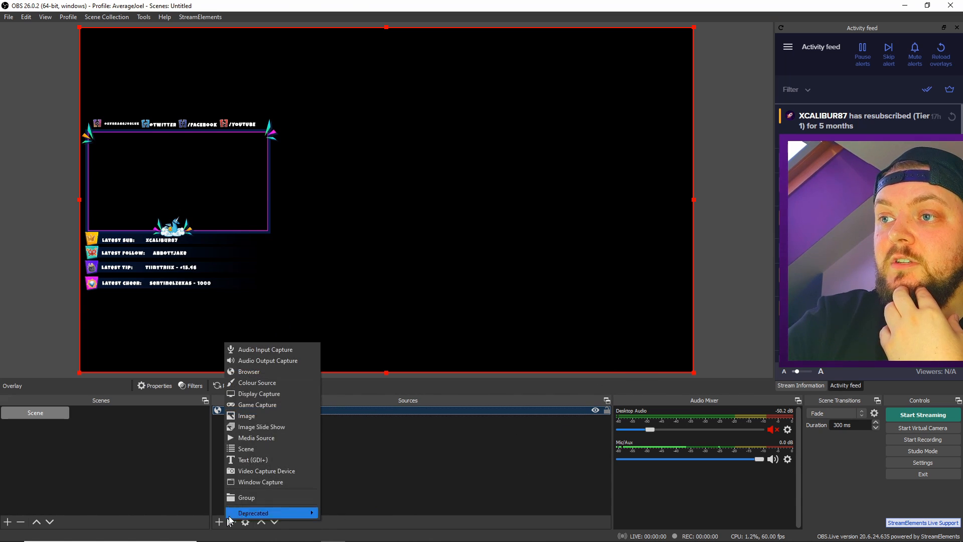
left_click(282, 470)
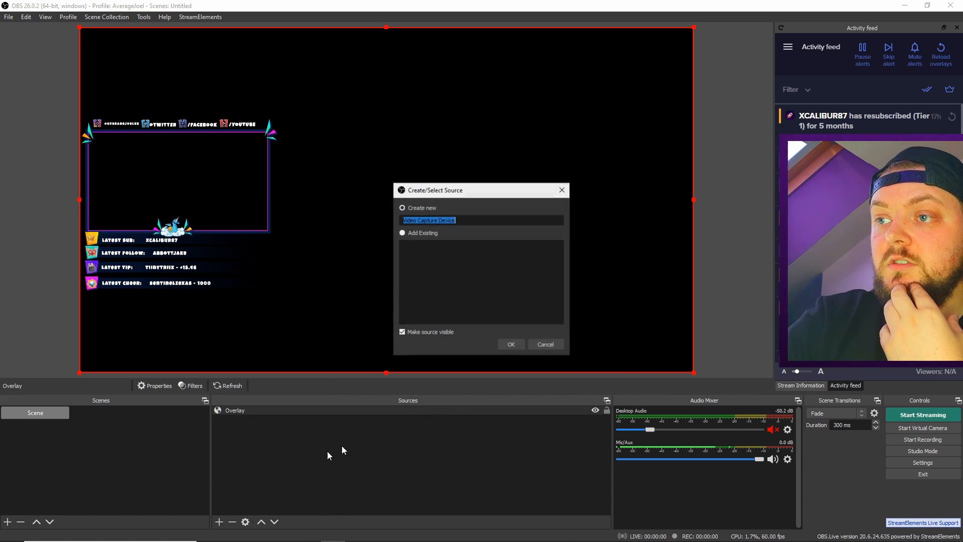
type("c920")
left_click(511, 345)
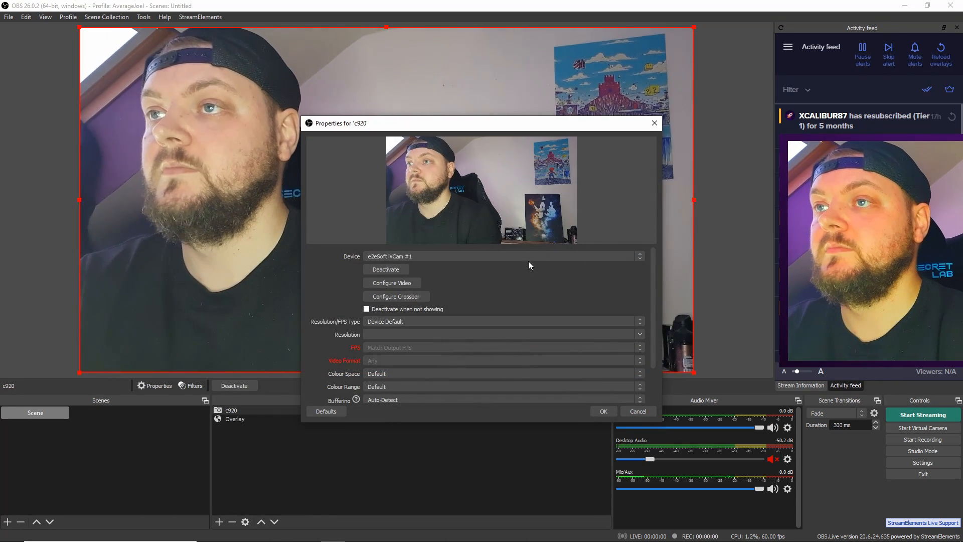
left_click(482, 256)
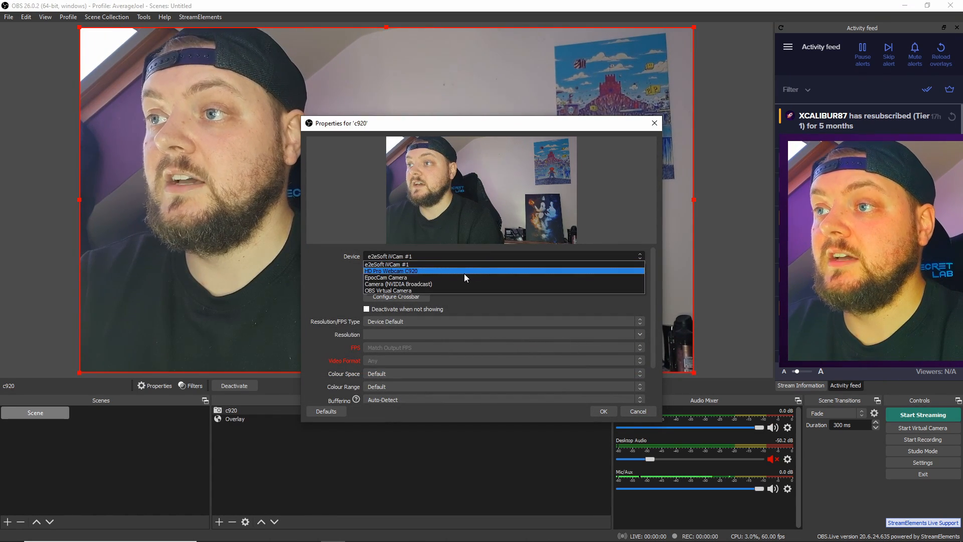
left_click(461, 271)
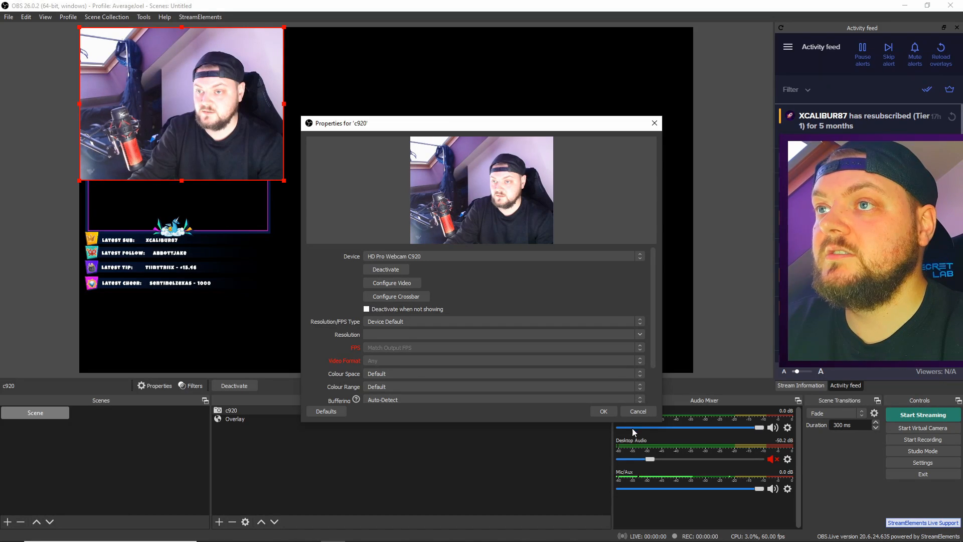
left_click(592, 410)
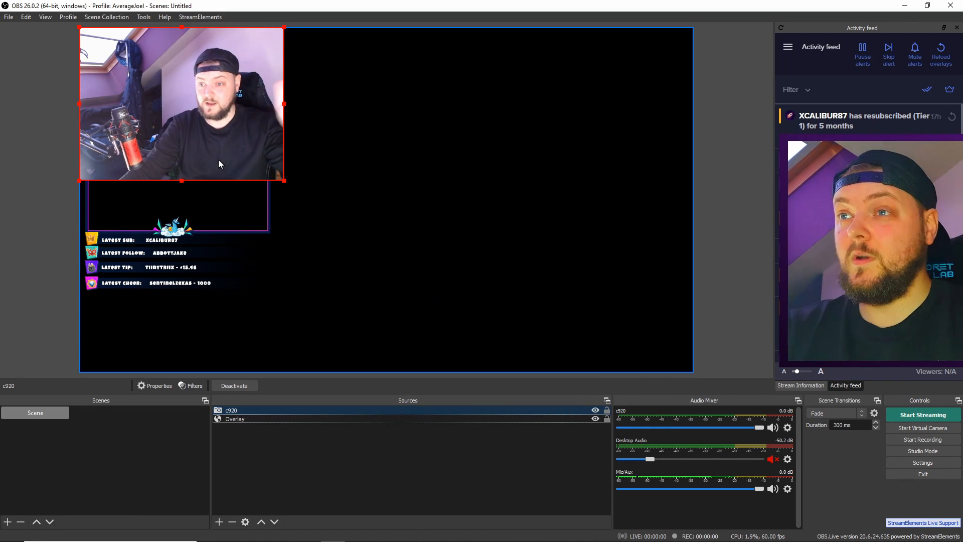
Move and scale the webcam to the camera frame's width, and place the c920 source beneath the Overlay source.
left_click_drag(219, 149, 225, 248)
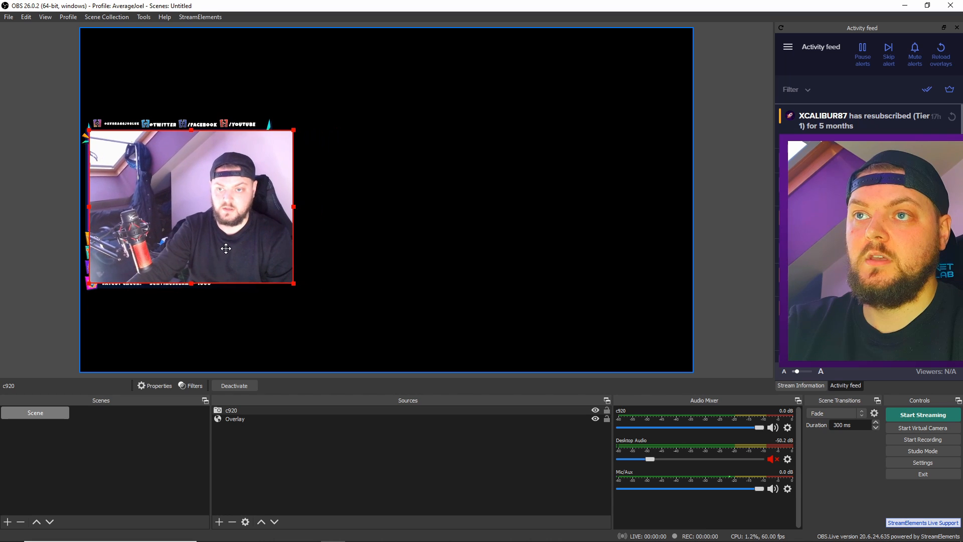
left_click_drag(293, 283, 268, 264)
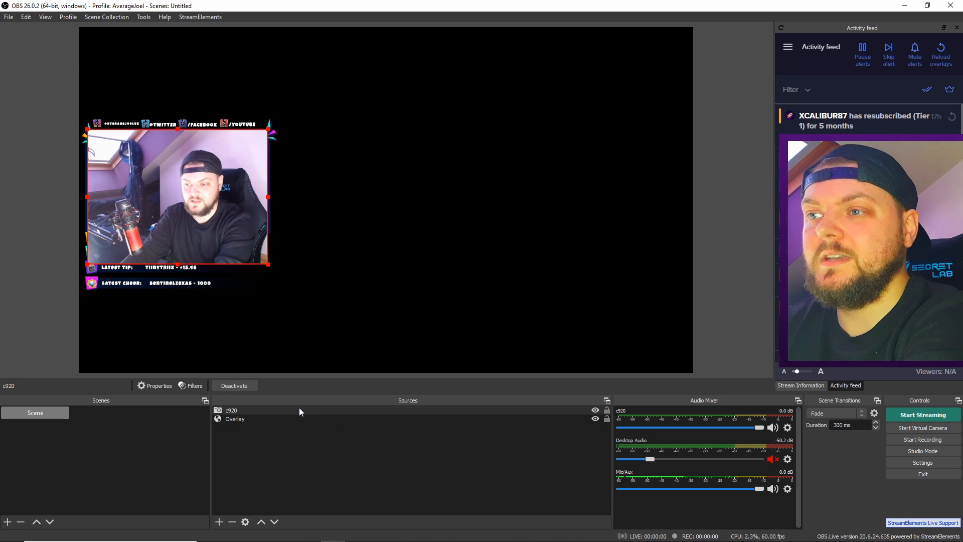
left_click_drag(296, 409, 258, 429)
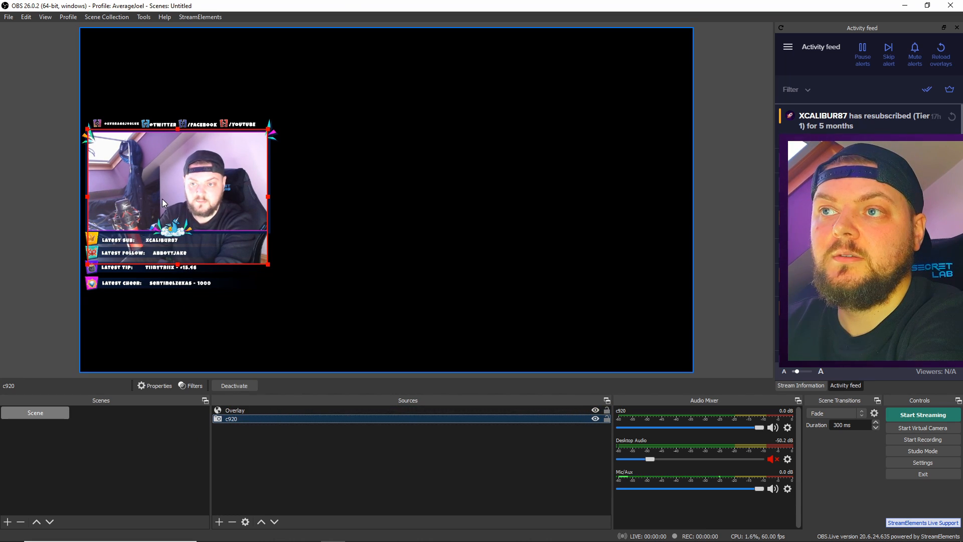
Reposition and enlarge the webcam picture, and crop all four sides to the edges of the camera frame.
left_click_drag(163, 201, 149, 180)
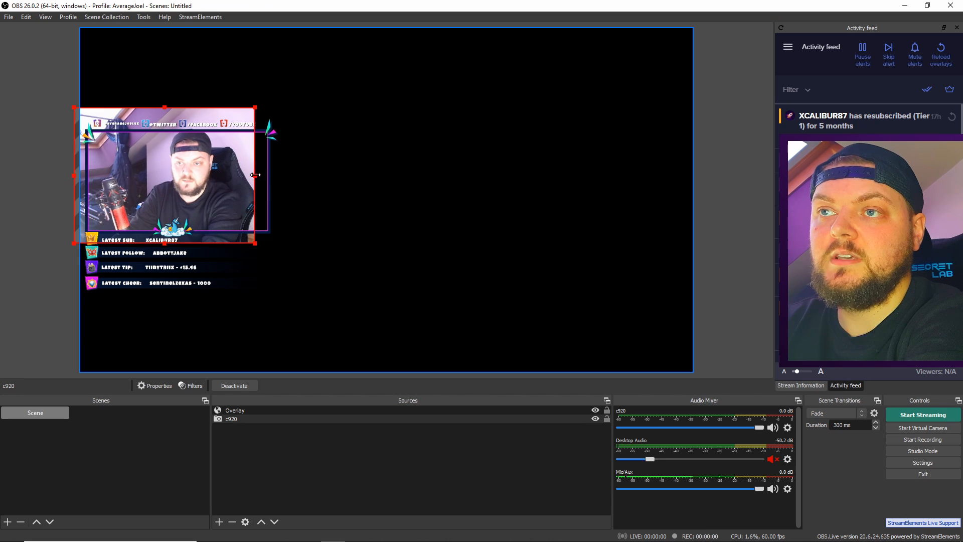
mouse_move(256, 175)
left_mouse_down()
mouse_move(287, 176)
mouse_move(258, 173)
left_mouse_up()
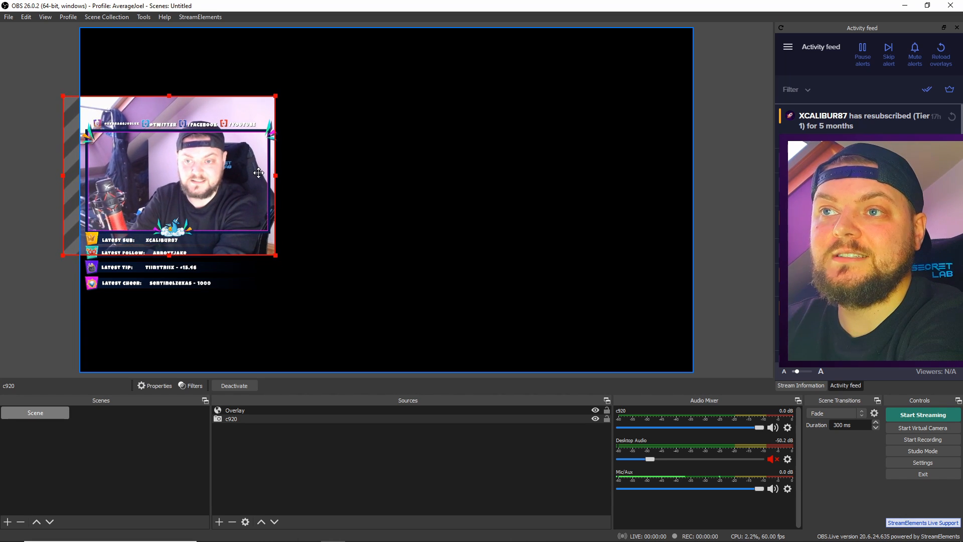
left_click_drag(63, 175, 87, 175)
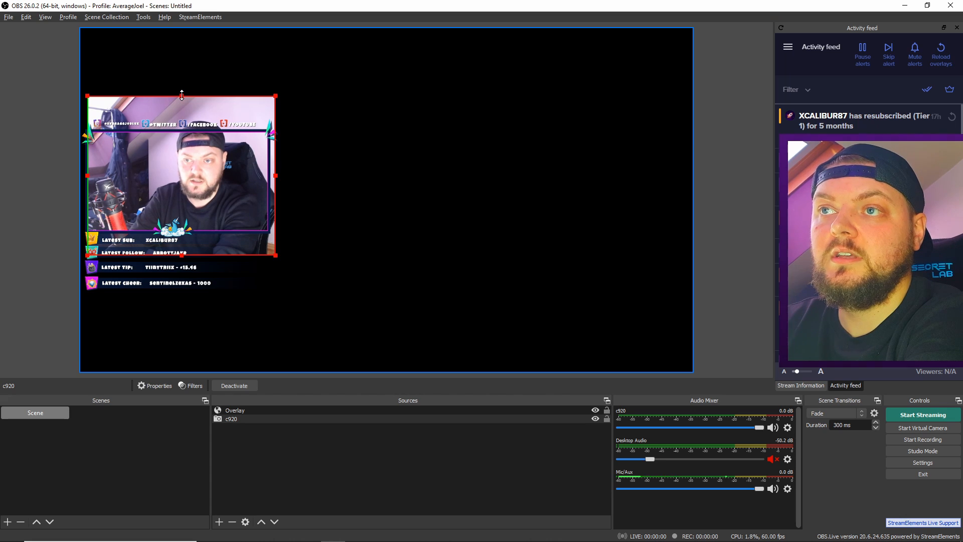
left_click_drag(182, 95, 185, 130)
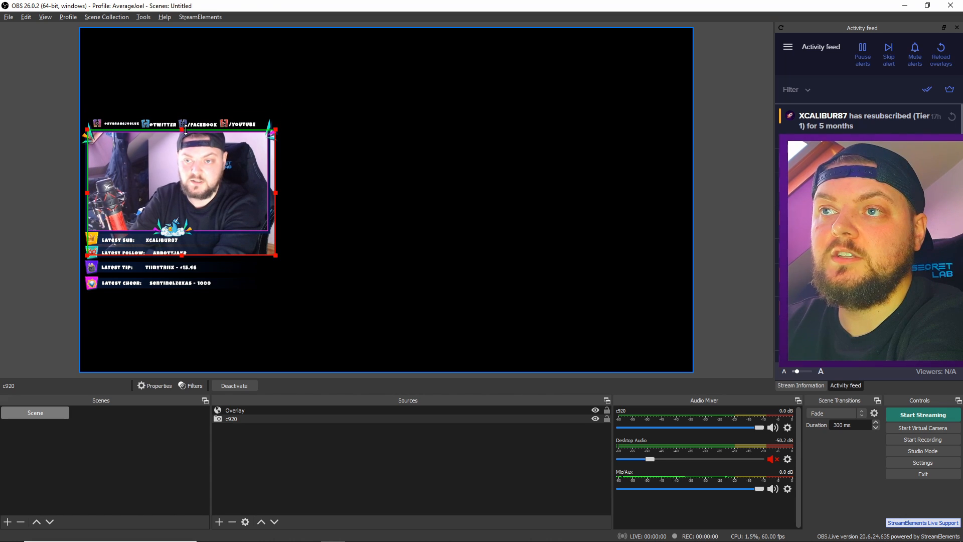
left_click_drag(275, 192, 269, 192)
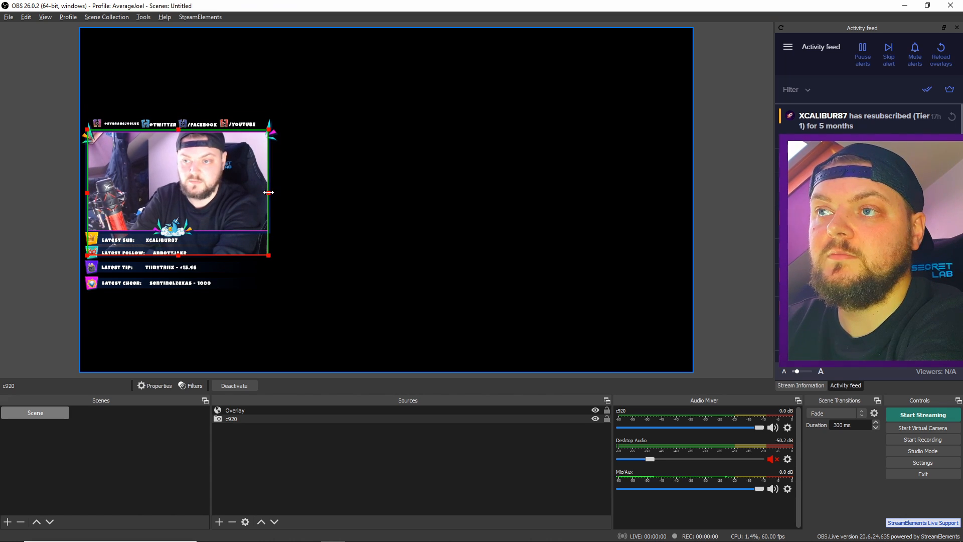
left_click_drag(178, 255, 183, 231)
left_click(365, 298)
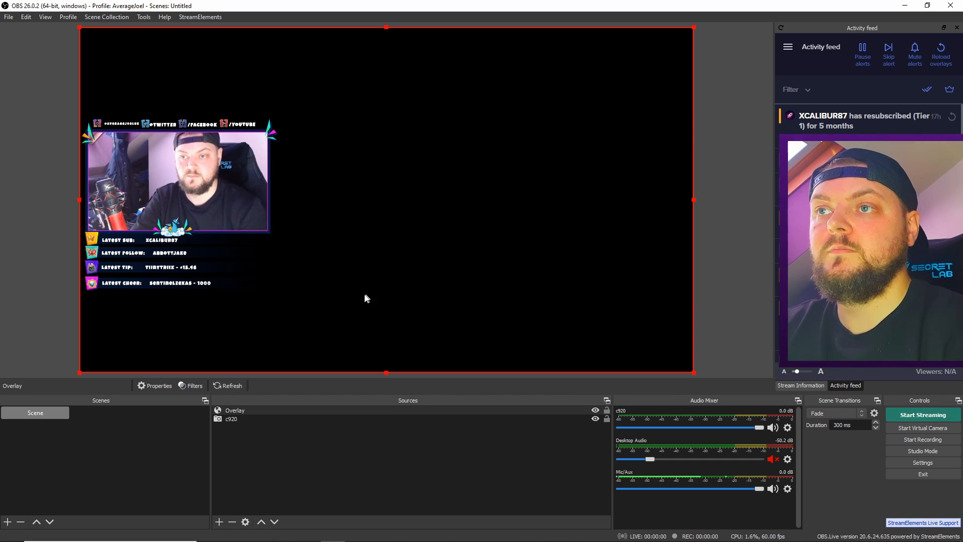
Turn off automatic exposure for the c920 webcam, set its exposure to -7, and confirm the source properties.
right_click(242, 418)
left_click(269, 412)
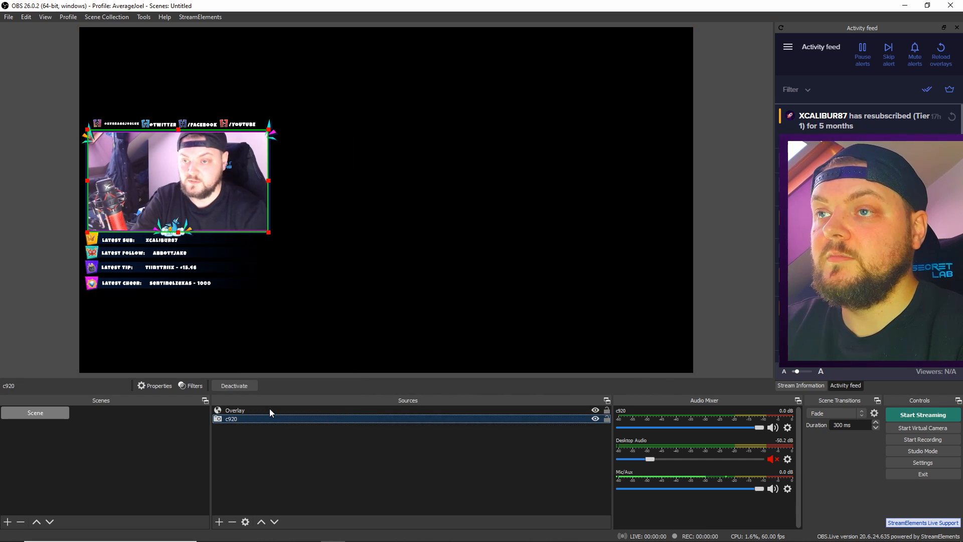
left_click(401, 331)
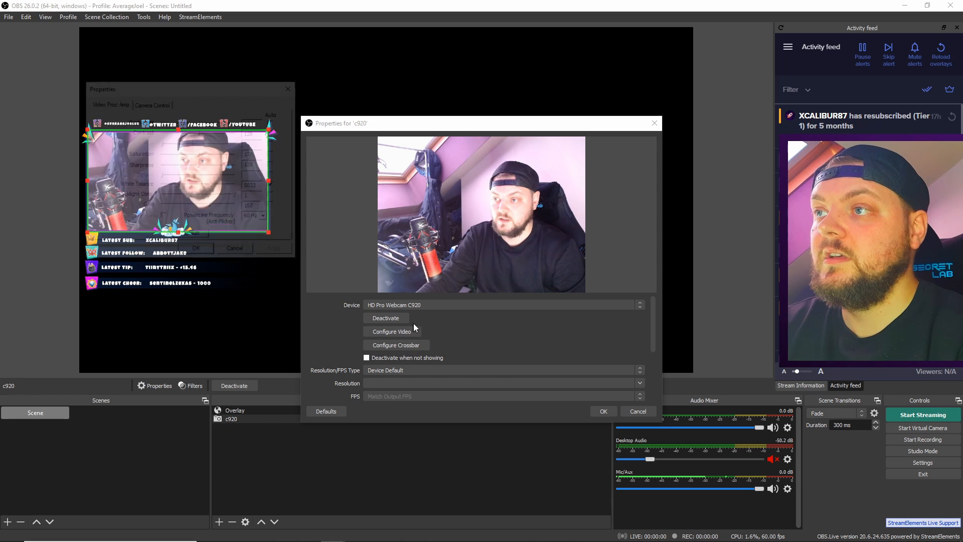
left_click(151, 102)
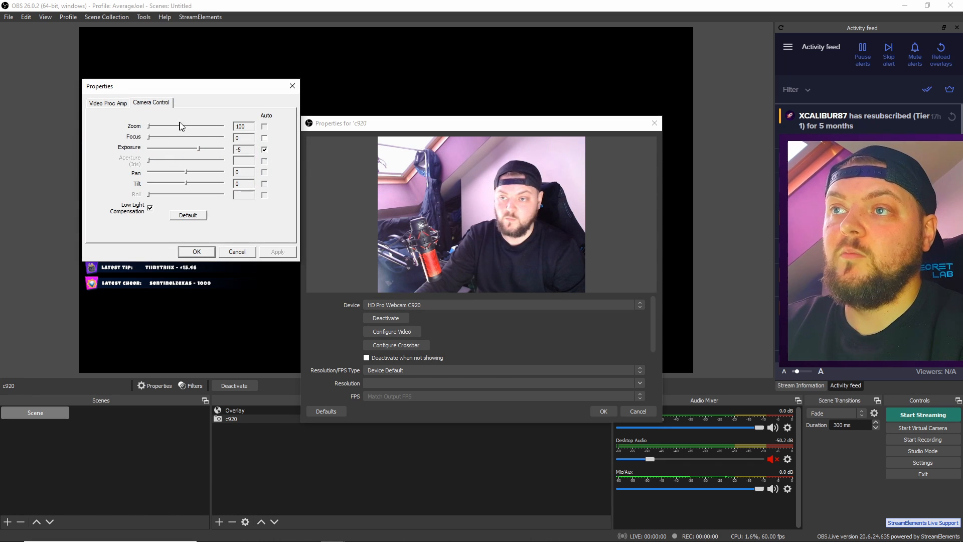
left_click(264, 150)
left_click_drag(200, 150, 191, 152)
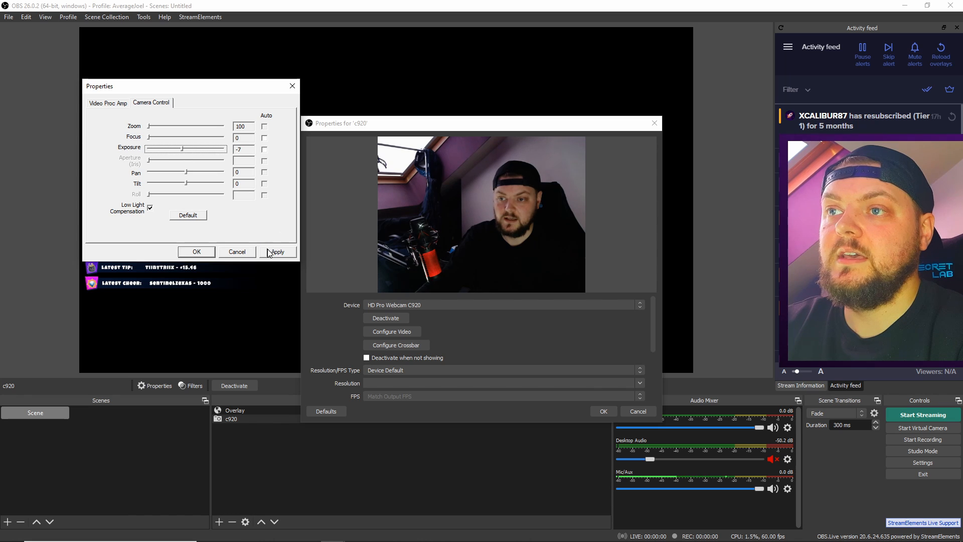
left_click(196, 251)
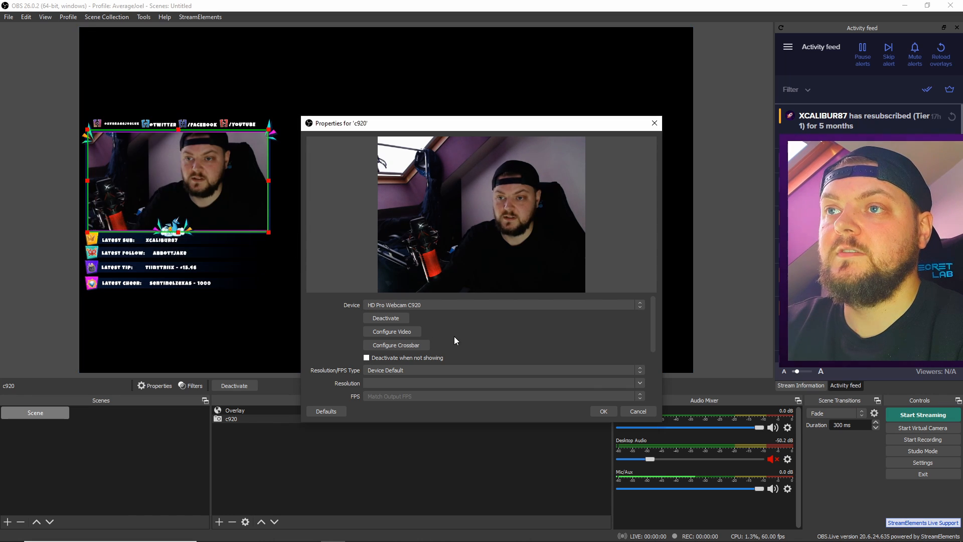
left_click(603, 412)
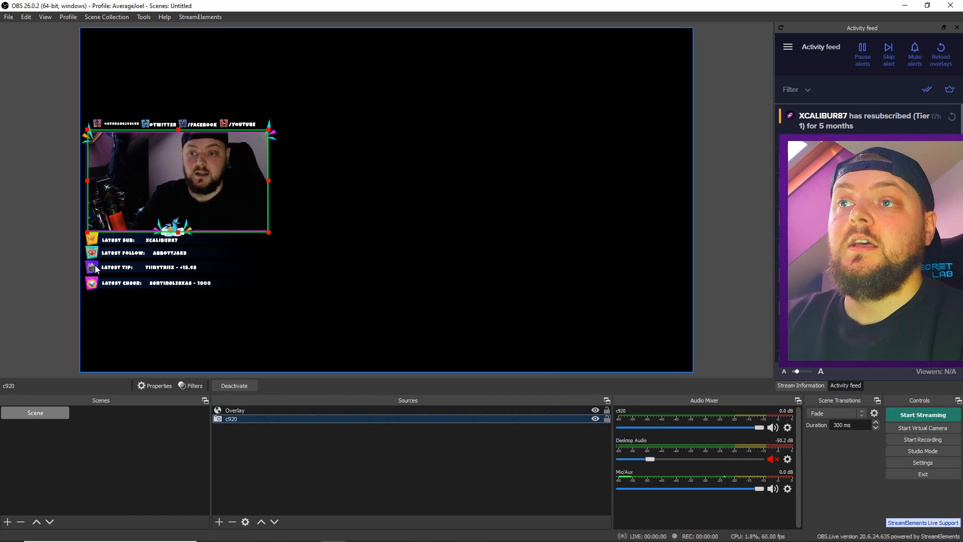
left_click(26, 236)
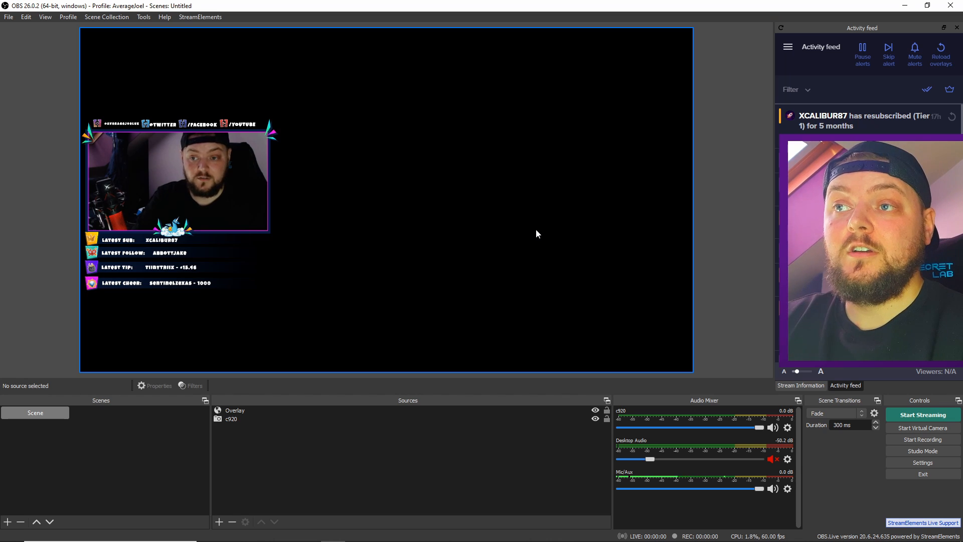
Add a Game Capture source with its default name and settings, and place it beneath the c920 source.
left_click(219, 522)
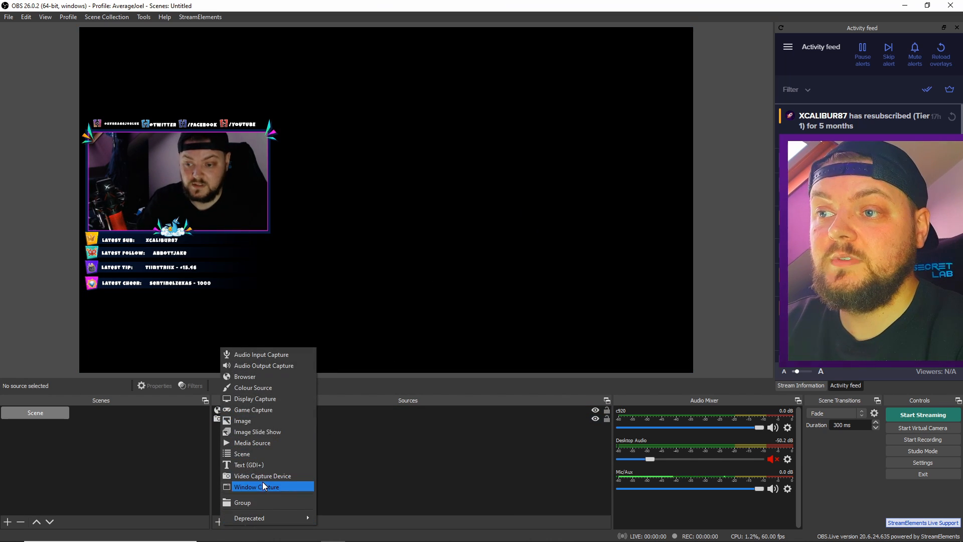
left_click(266, 411)
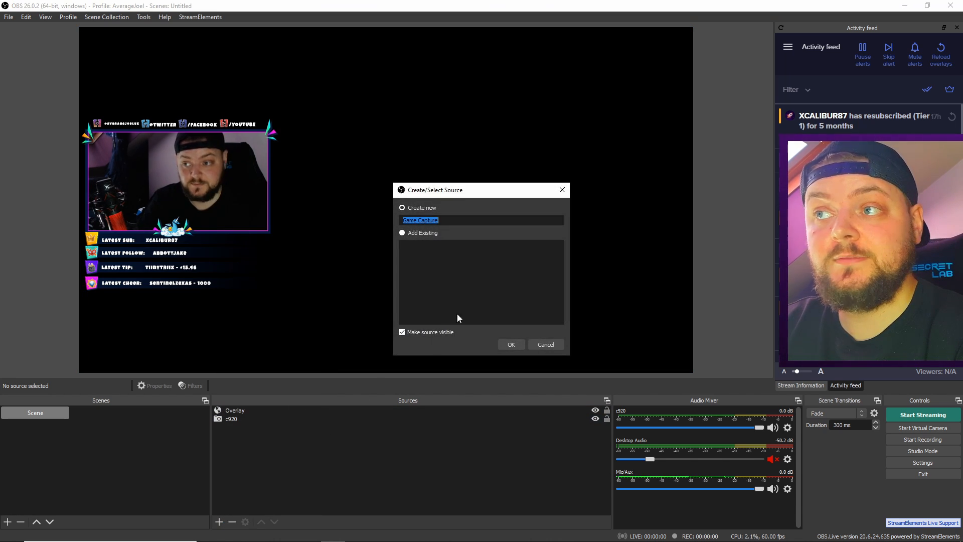
left_click(510, 344)
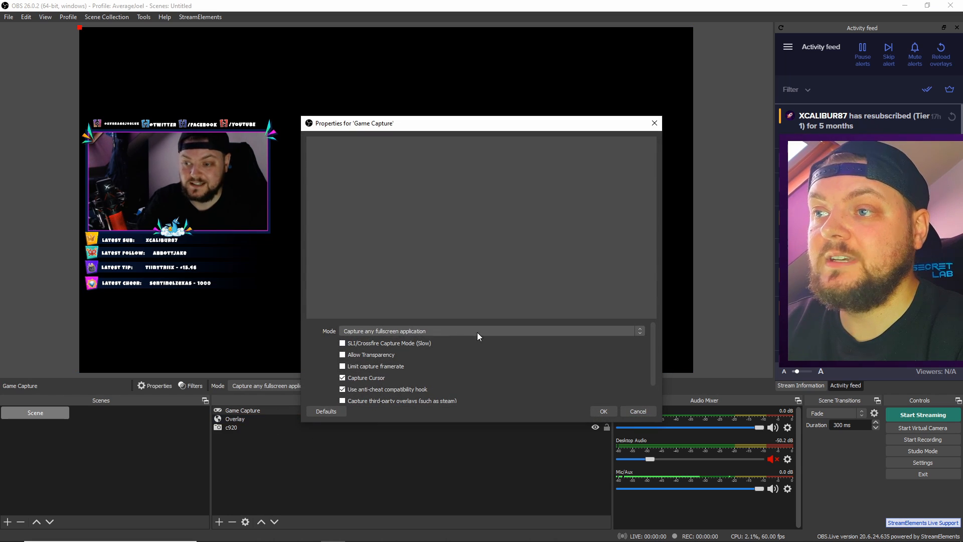
left_click(603, 411)
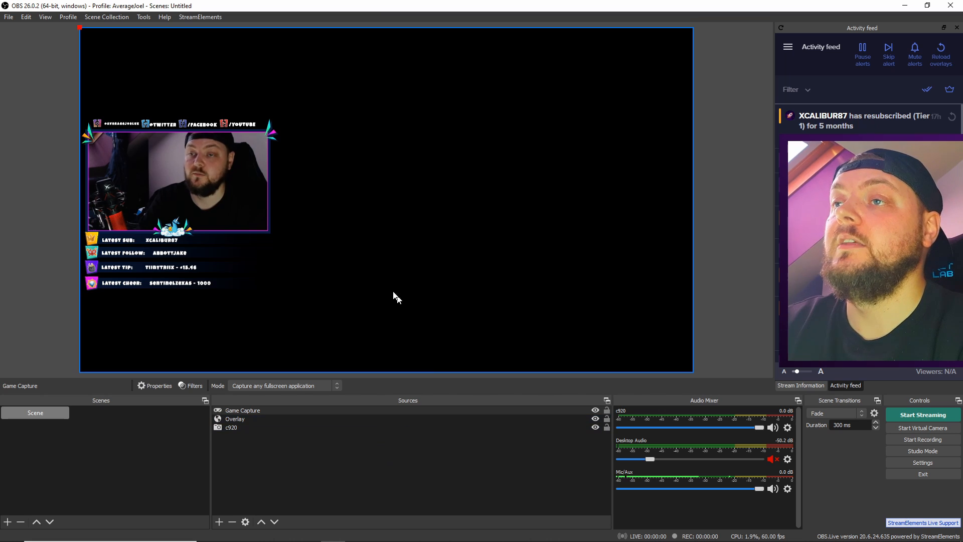
mouse_move(281, 411)
left_mouse_down()
mouse_move(279, 438)
mouse_move(275, 429)
left_mouse_up()
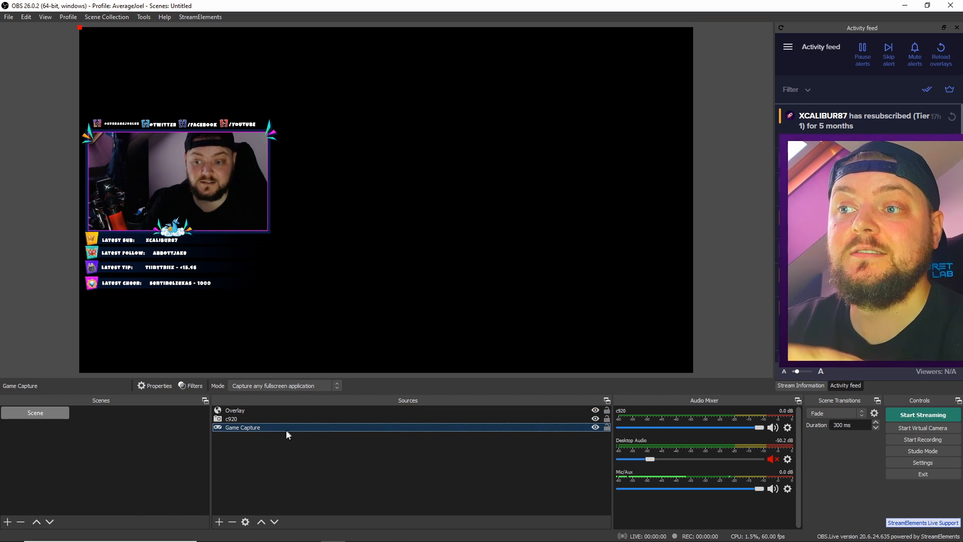
left_click(287, 434)
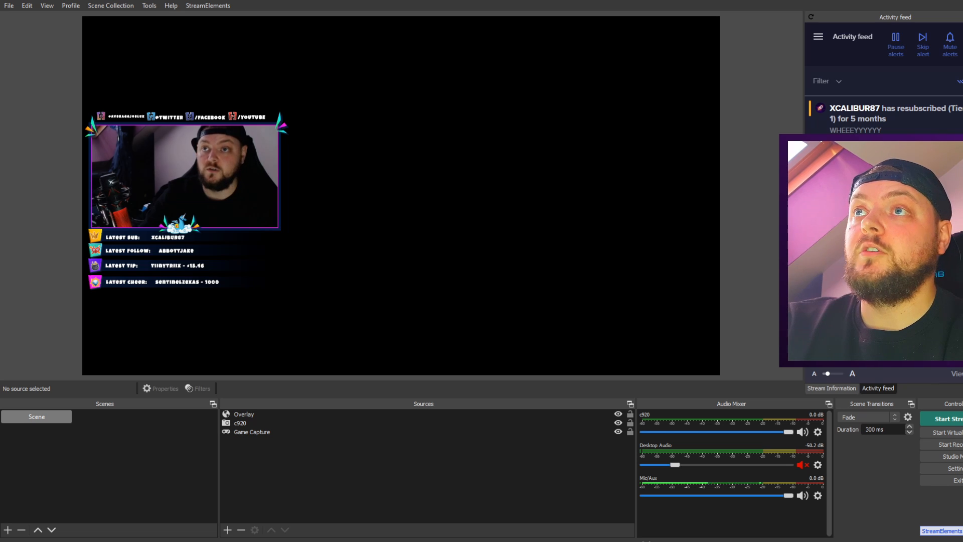
Set Game Capture to capture the specific window [r5apex.exe]: Apex Legends, continue past the game's title screen and close its trailer notice.
left_click(252, 432)
key("Up")
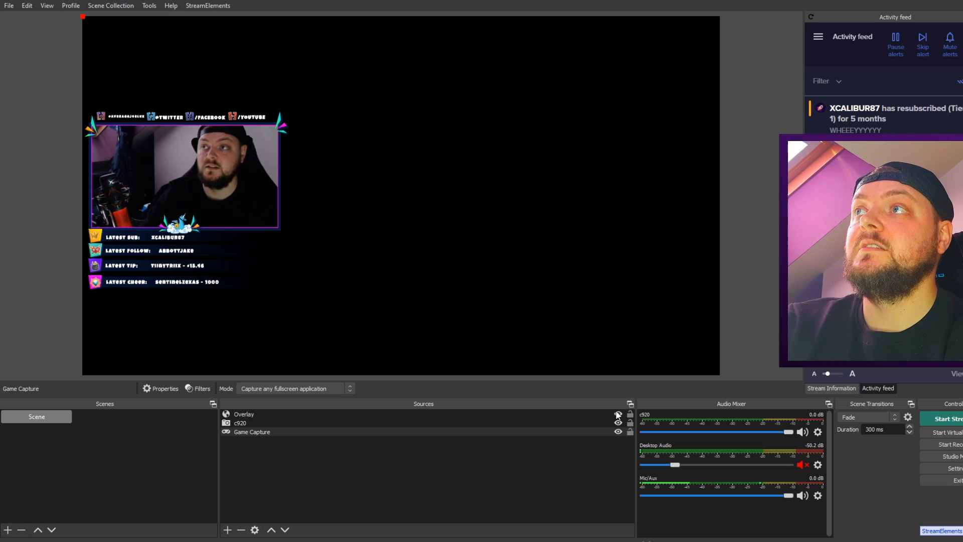
left_click(547, 432)
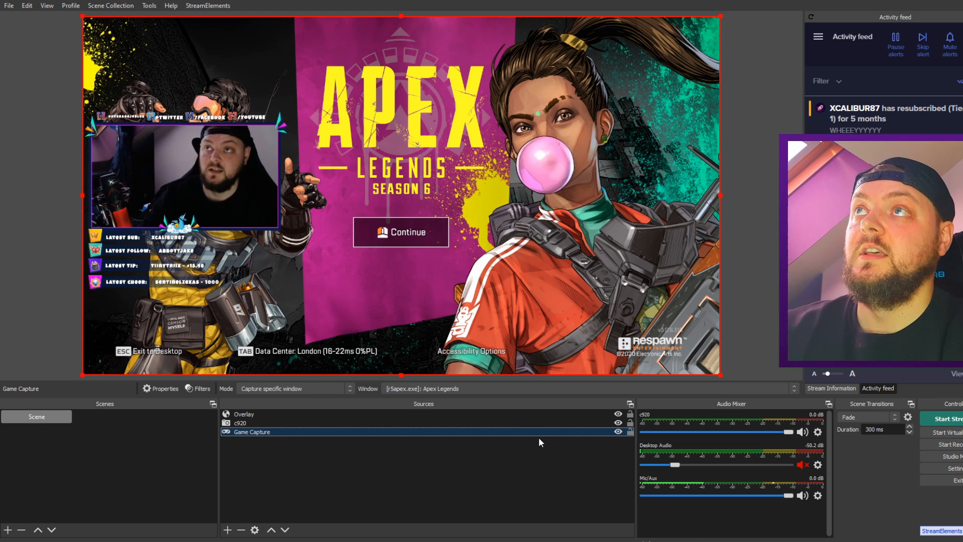
left_click(421, 189)
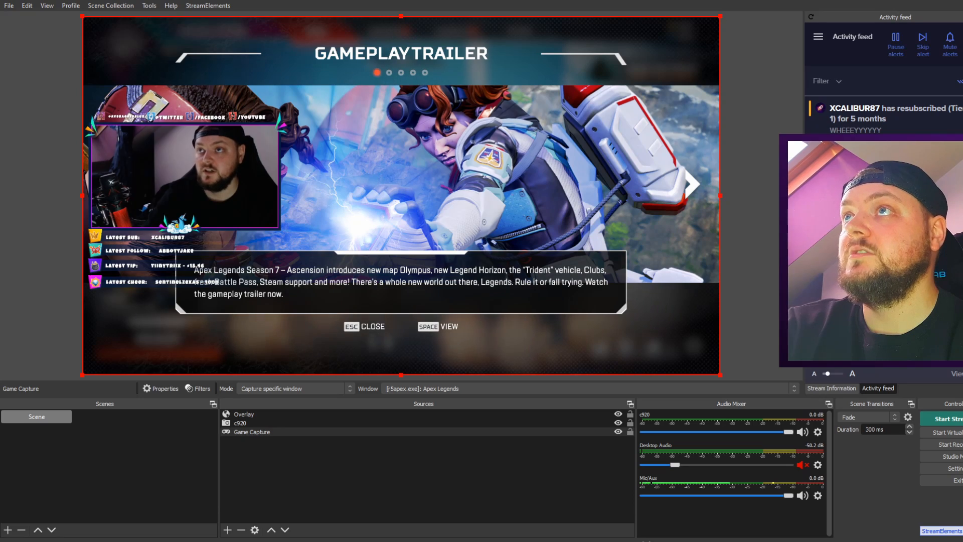
key("Escape")
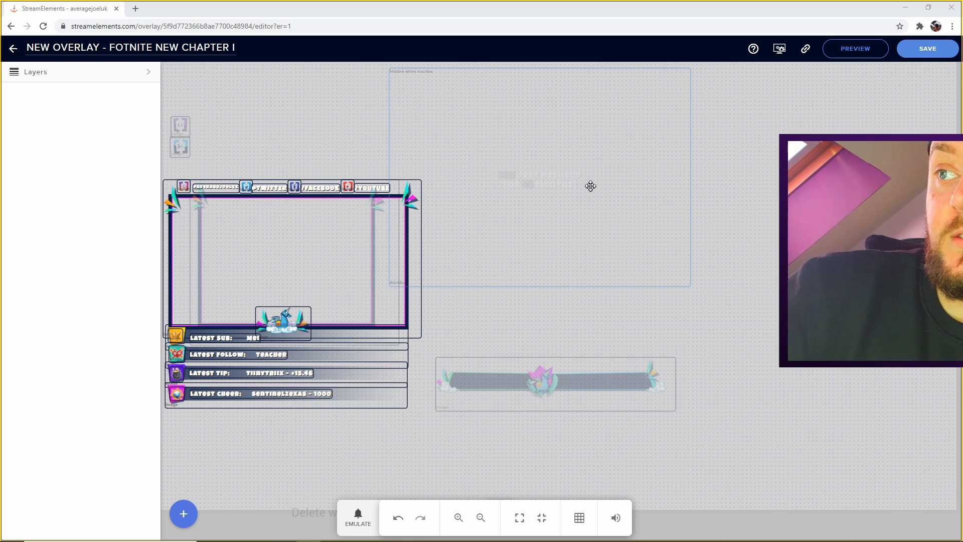
Return to the StreamElements My overlays page and look through the personal overlays and the New Chapter, Operator and Llama theme scenes.
left_click(50, 75)
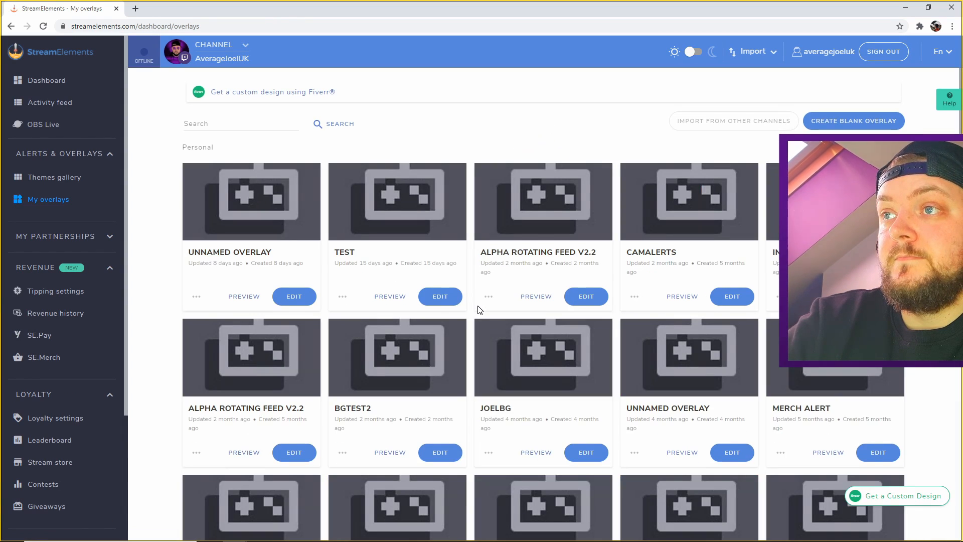
scroll(484, 311, "down", 6)
scroll(452, 344, "down", 6)
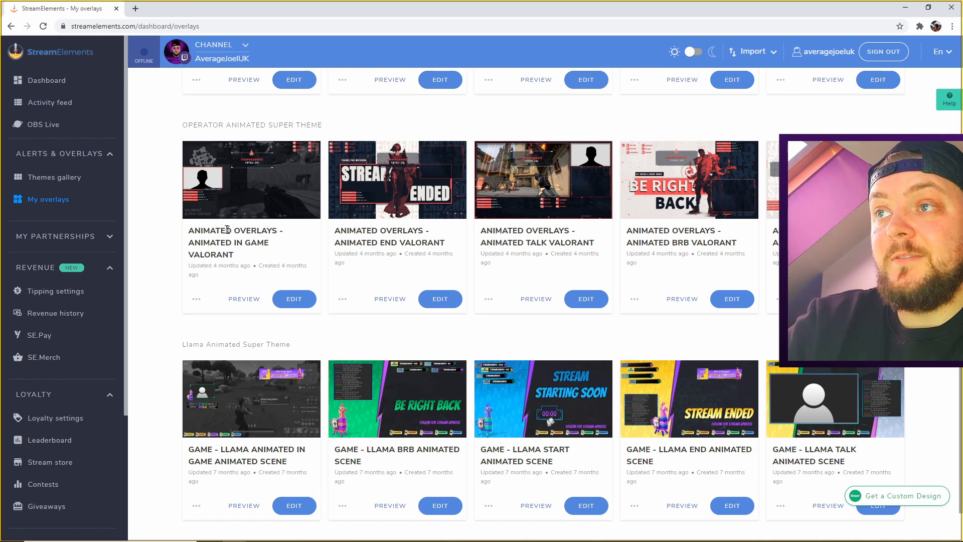
scroll(351, 250, "up", 3)
scroll(682, 284, "up", 1)
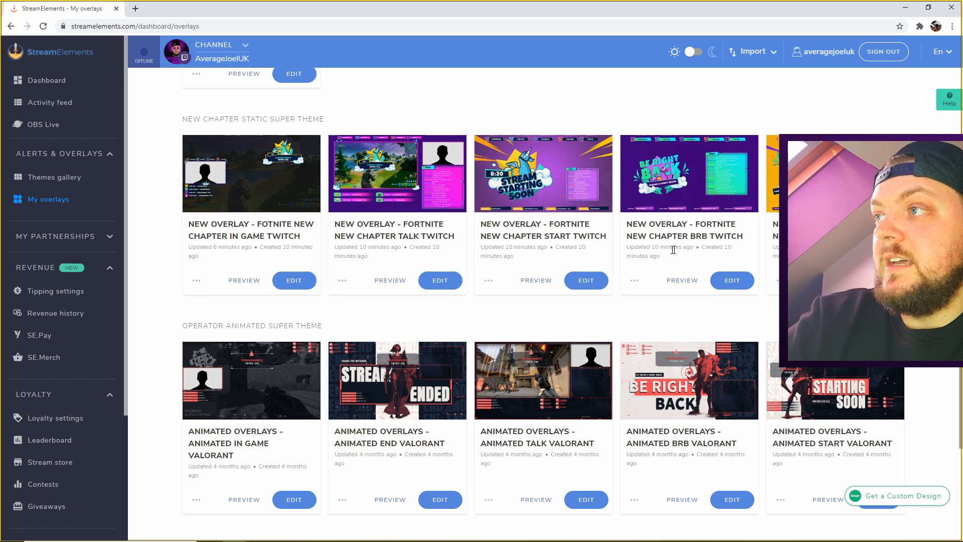
scroll(766, 244, "down", 6)
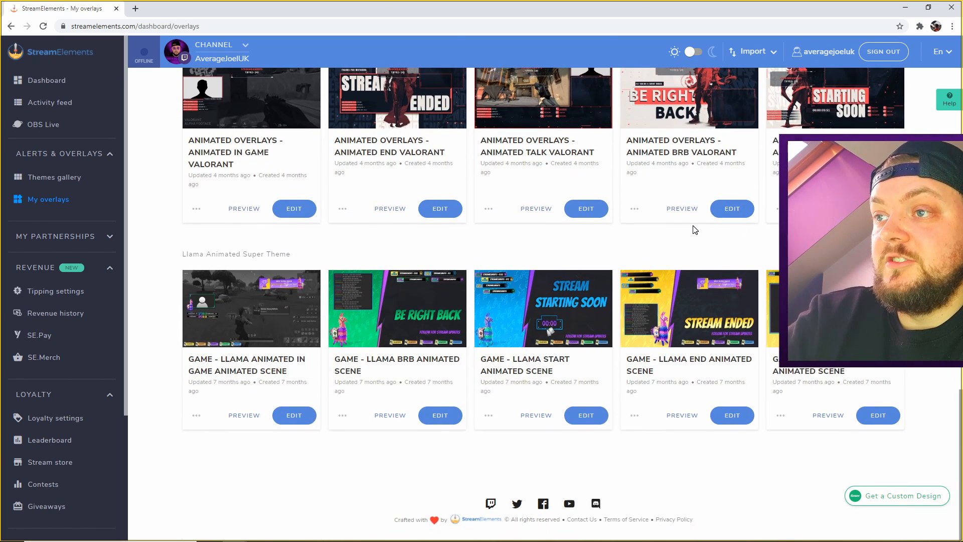
scroll(635, 232, "up", 5)
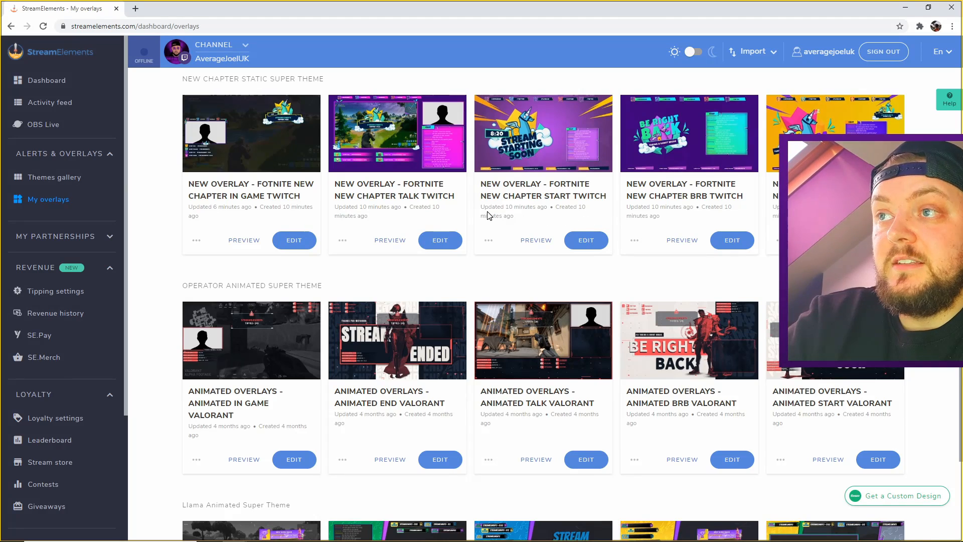
scroll(489, 216, "up", 18)
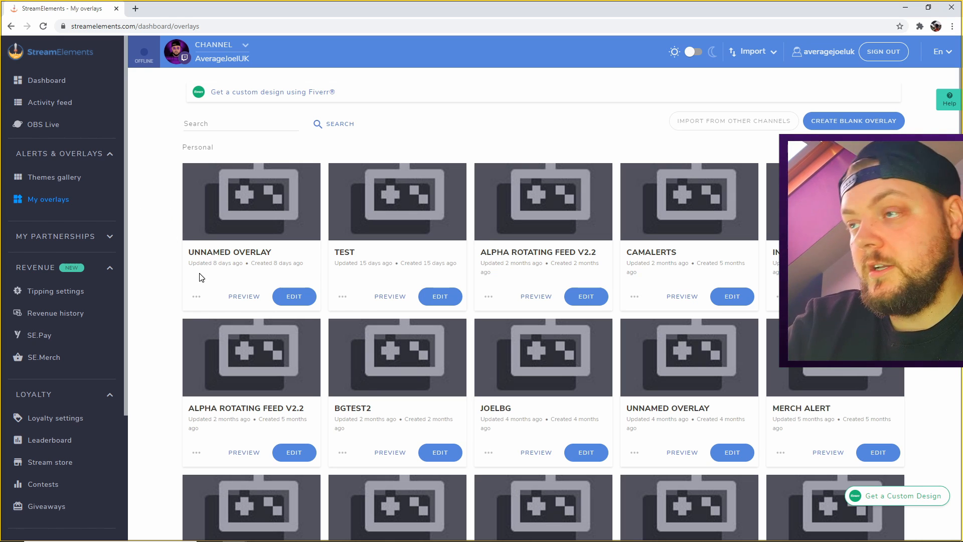
scroll(337, 293, "down", 2)
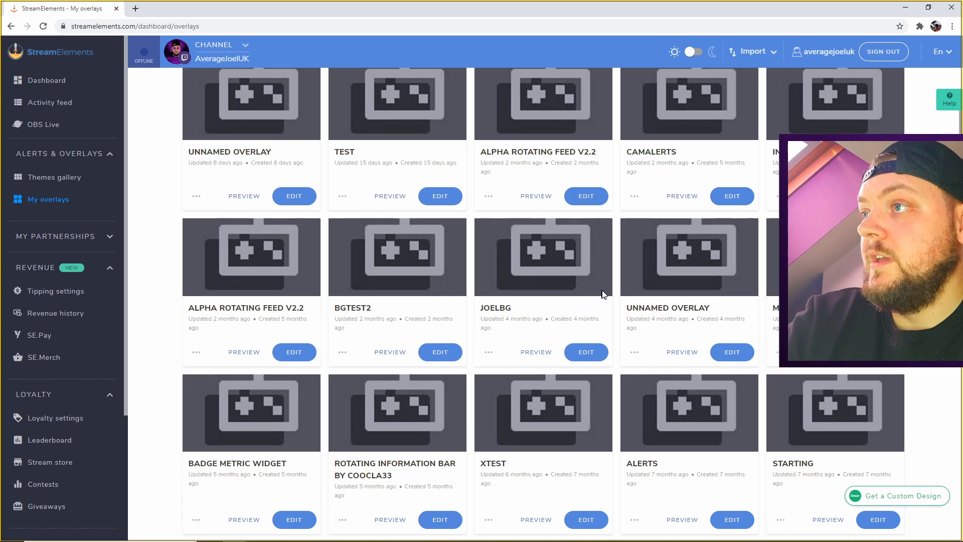
scroll(727, 302, "up", 2)
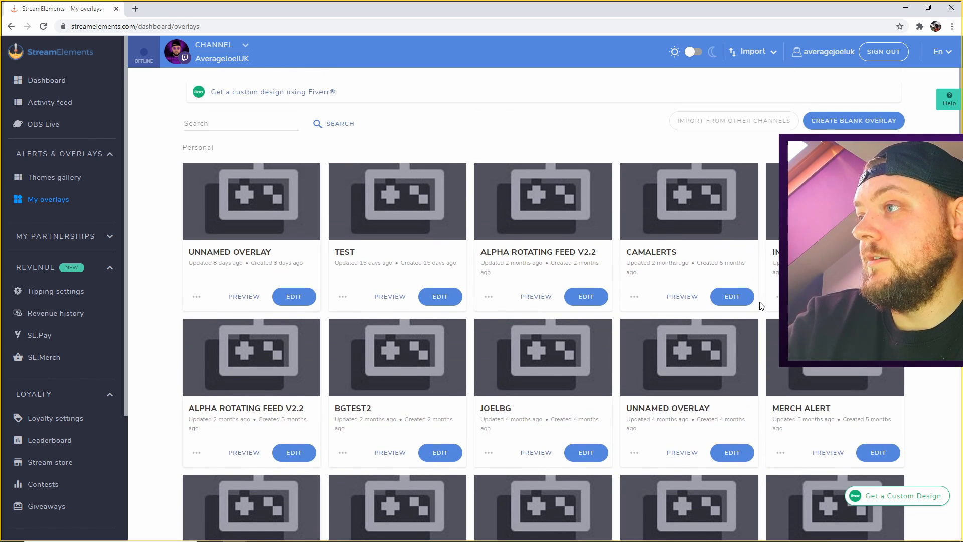
View the intermision background and bgtest2 overlays in the editor, returning to the overlay list after each.
left_click(879, 296)
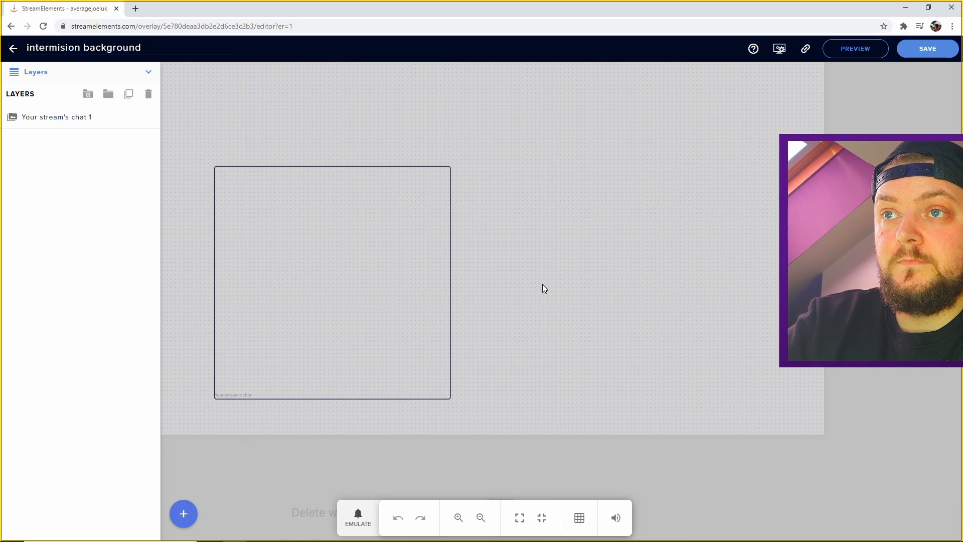
left_click(14, 50)
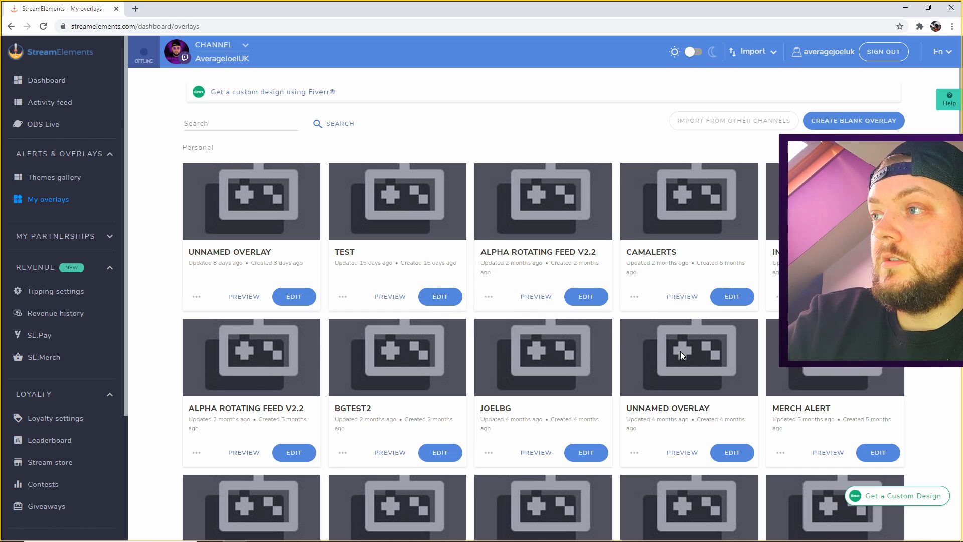
scroll(693, 351, "down", 1)
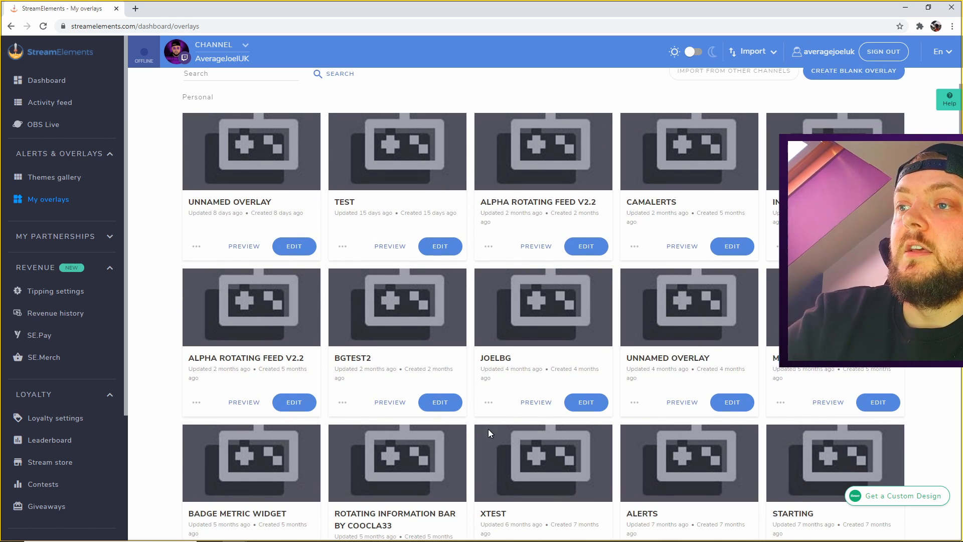
left_click(444, 404)
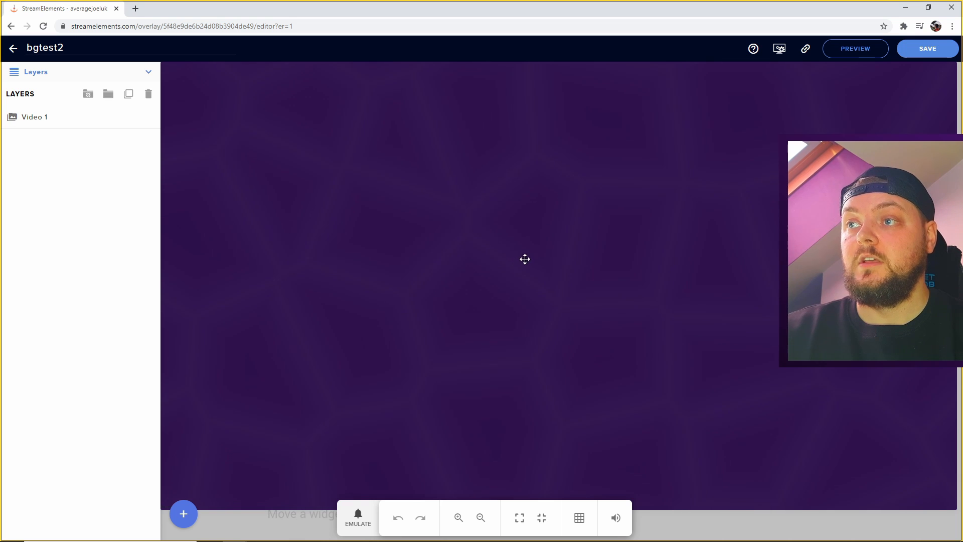
left_click(14, 49)
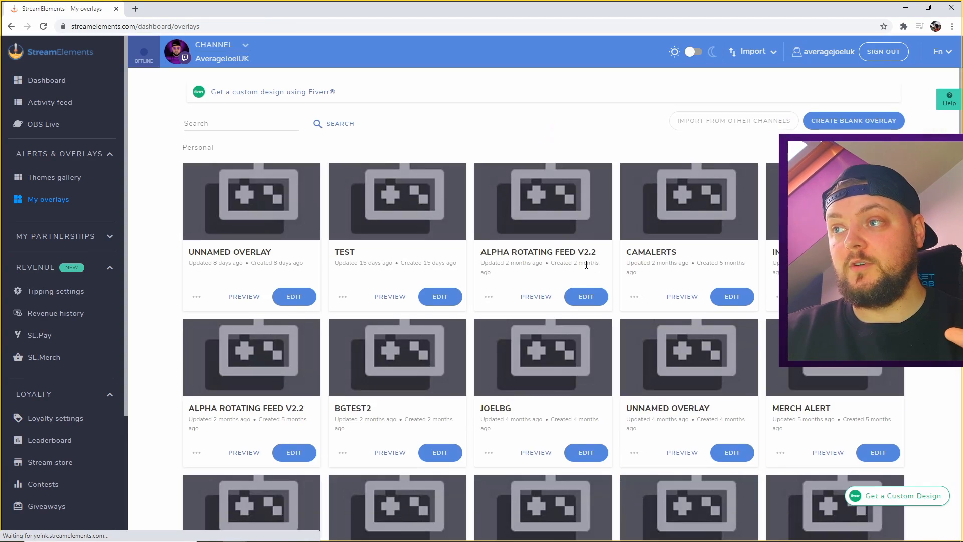
Open the camalerts overlay, emulate a follower event to preview its alert, and switch back to OBS.
left_click(735, 299)
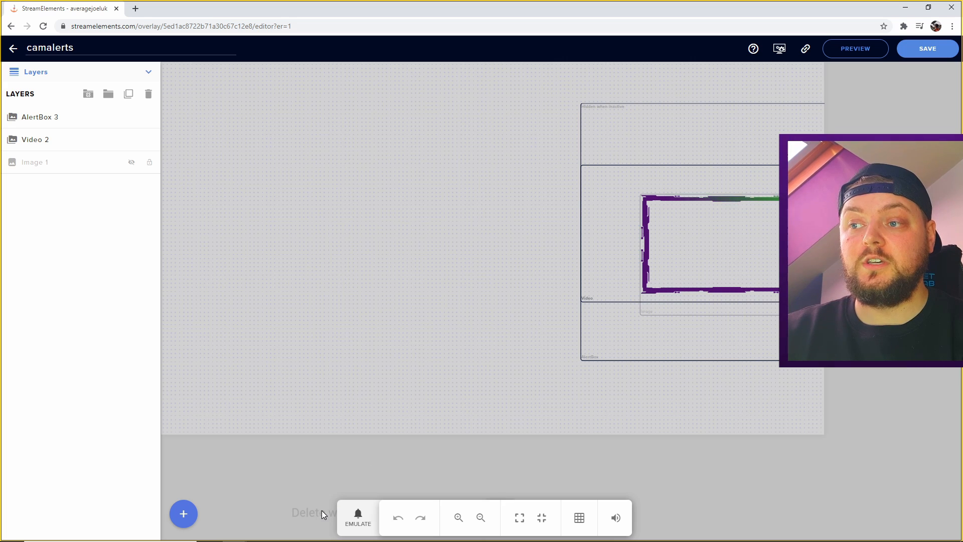
left_click(361, 520)
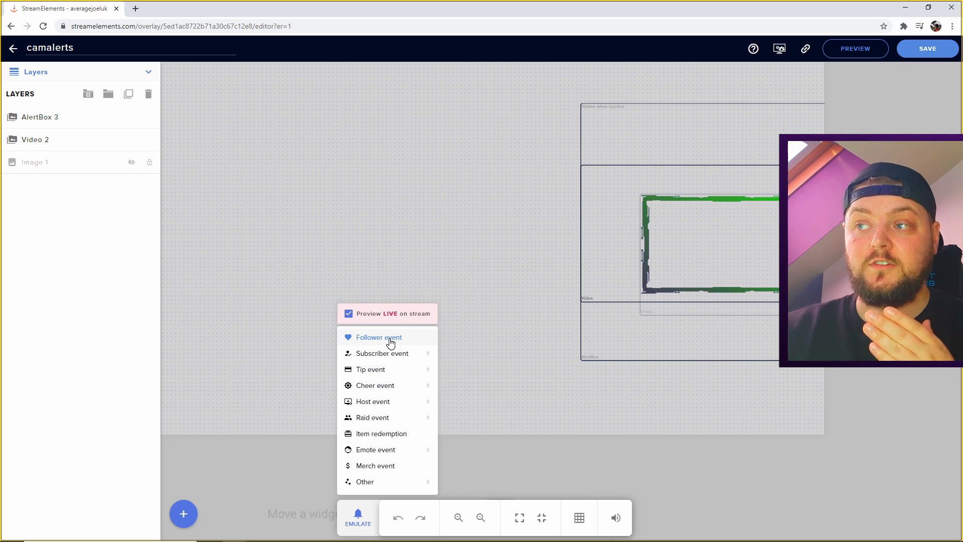
left_click(390, 343)
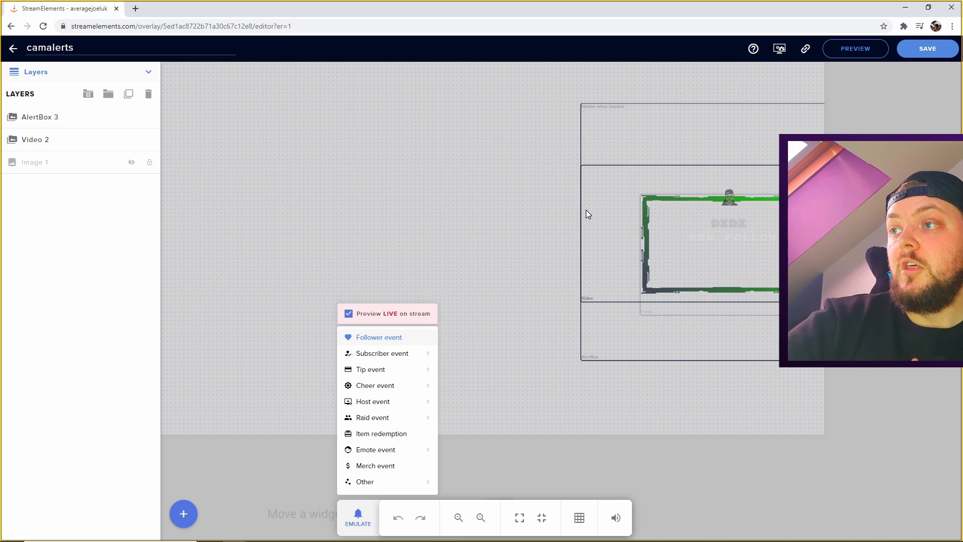
left_click(287, 463)
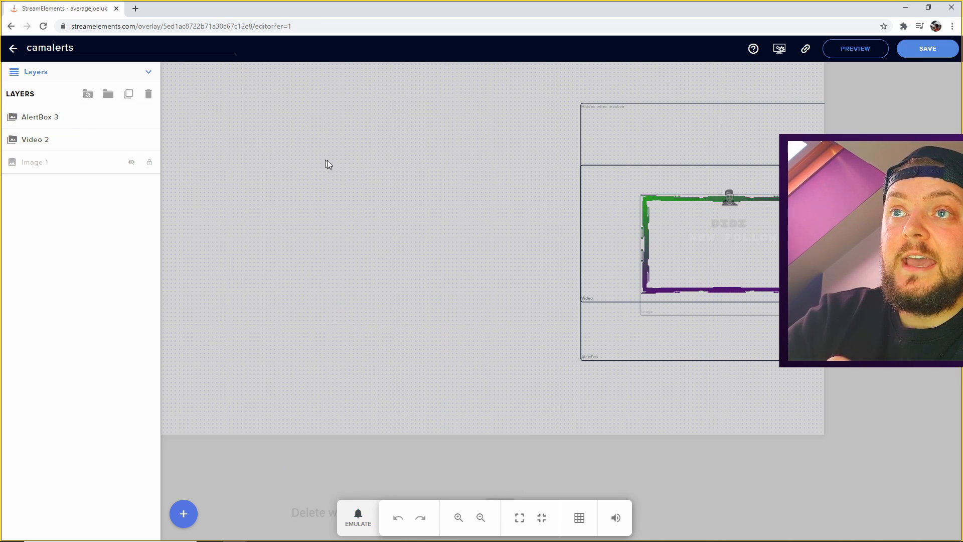
left_click(906, 11)
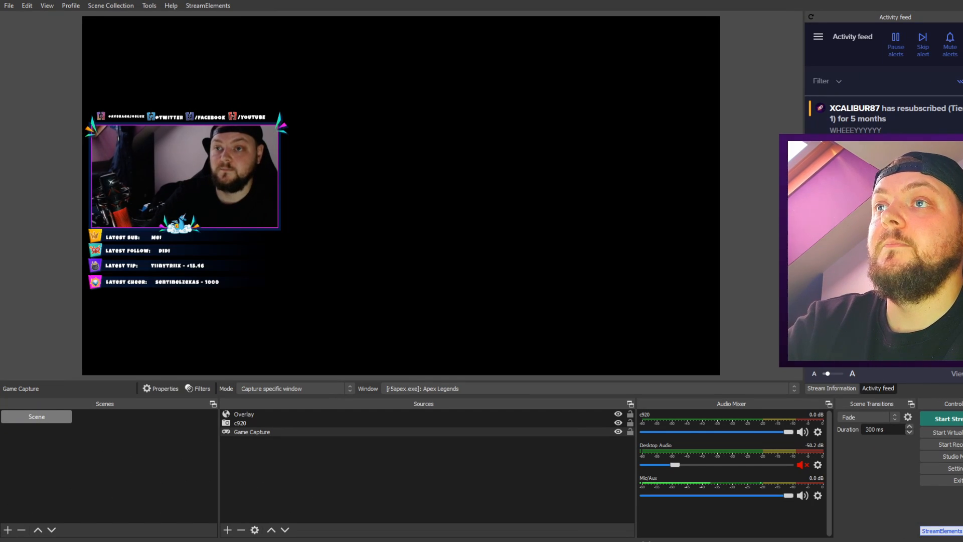
left_click(902, 2)
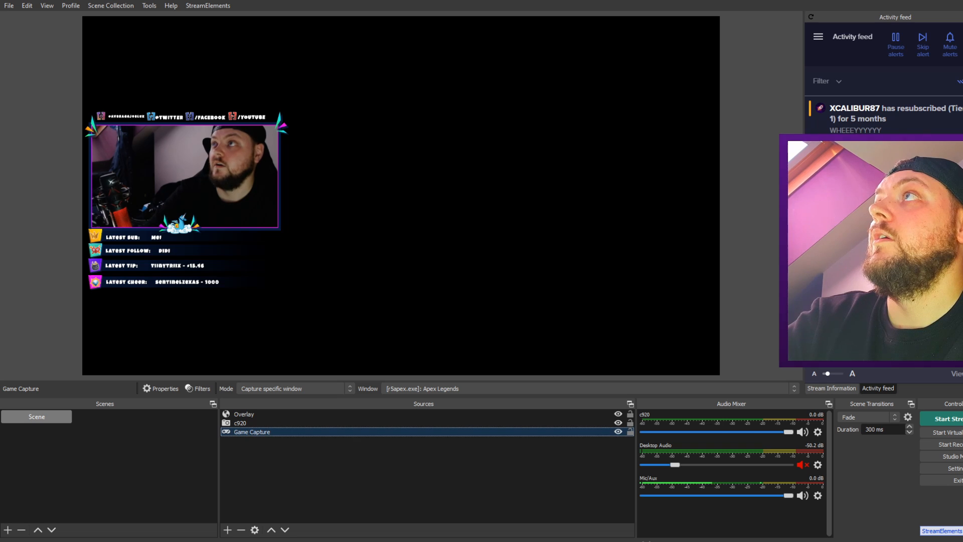
double_click(900, 1)
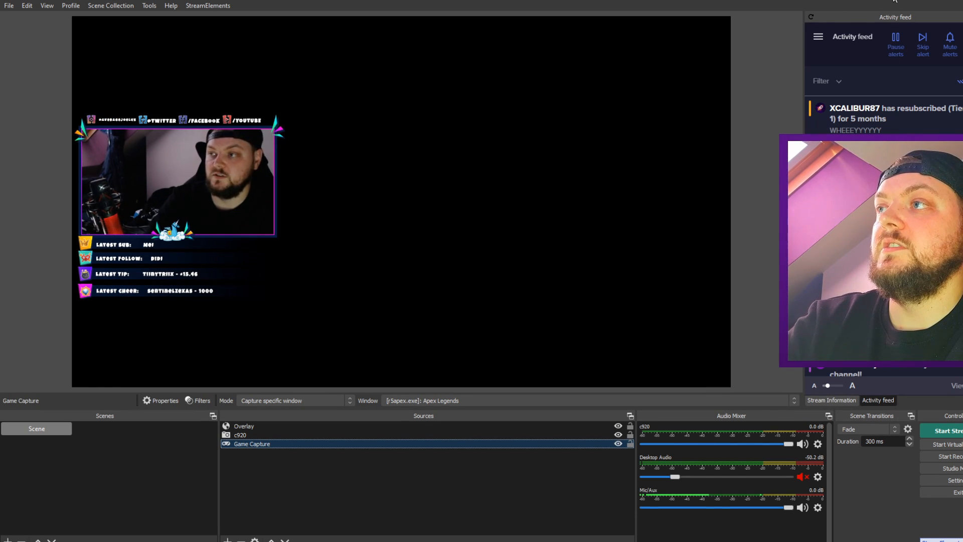
double_click(793, 2)
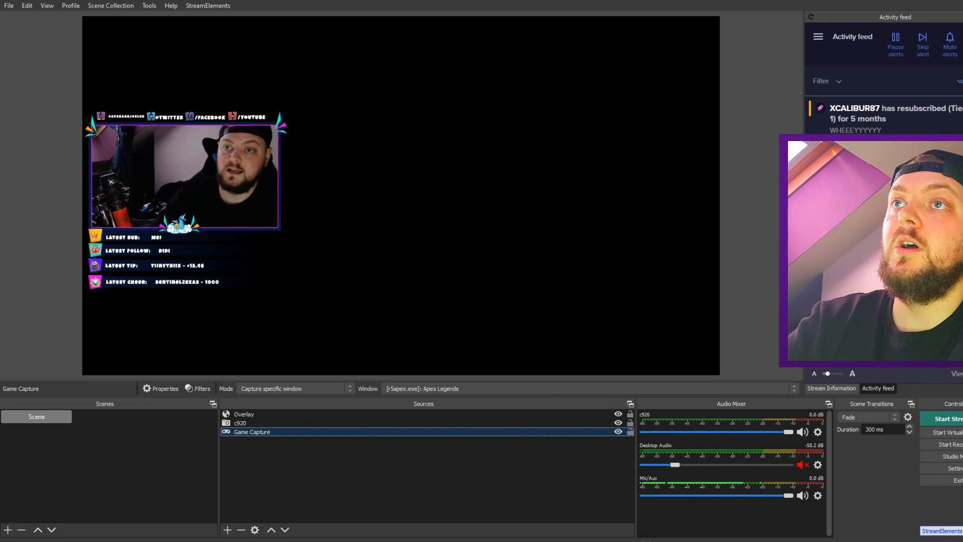
key("alt+Tab")
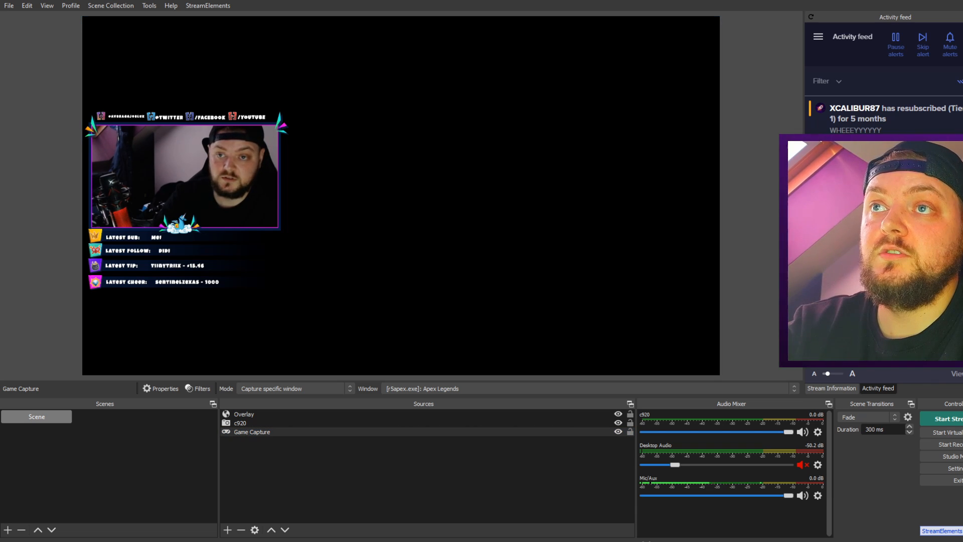
Switch to the scene collection with the LIVE and Intermission scenes, and view the Intermission scene with its justchattingbox source selected.
left_click(101, 7)
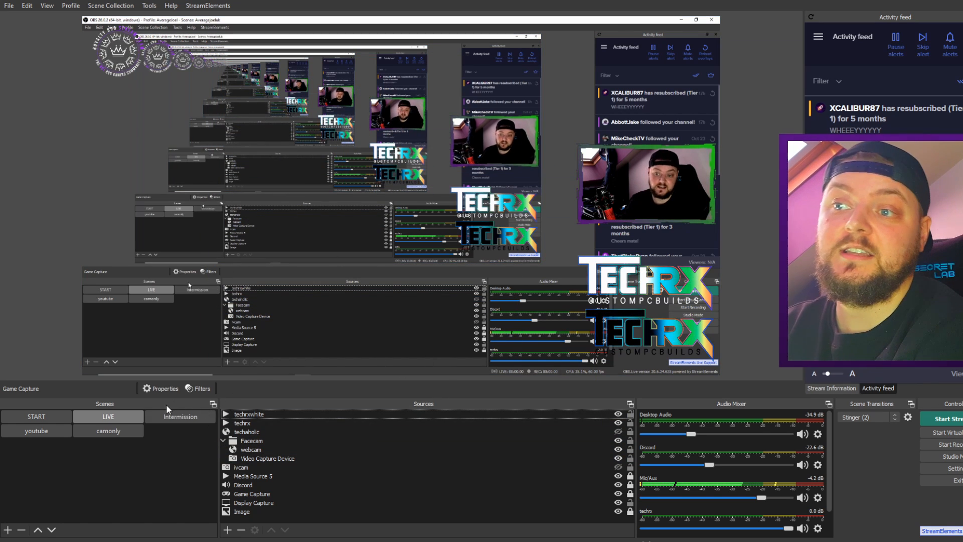
left_click(179, 417)
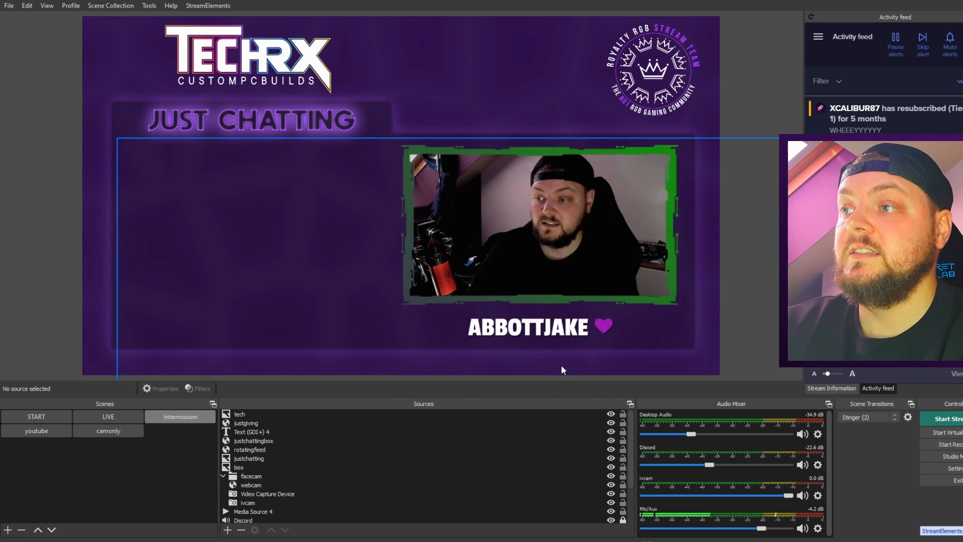
left_click(562, 298)
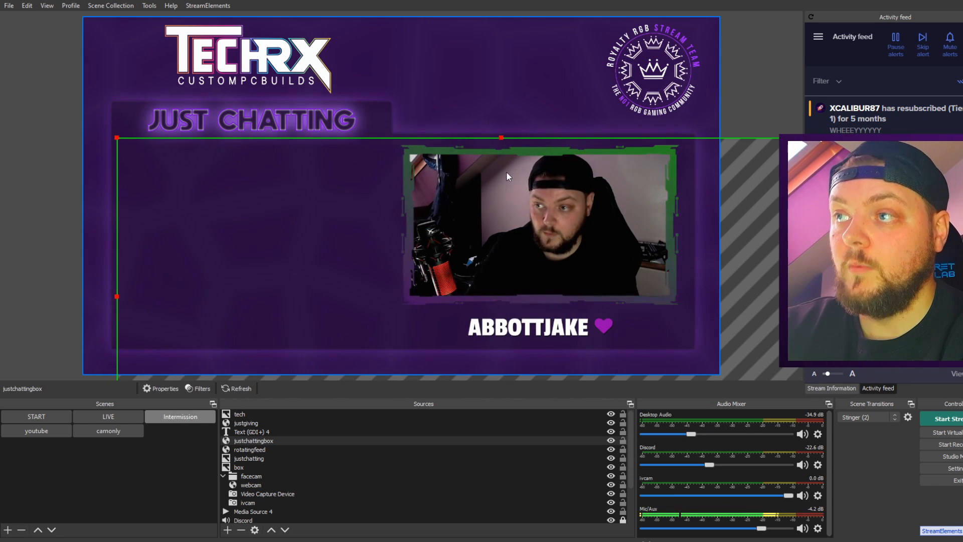